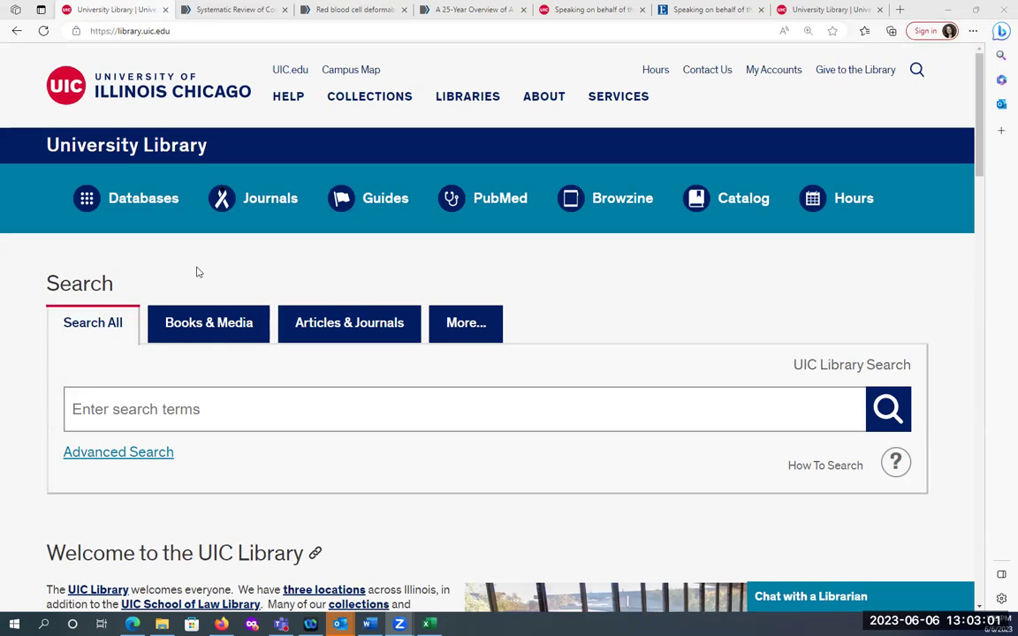
- Search the UIC Library for the article "Development of a Clinical Risk Score Prediction Tool for 5-, 9-, and 13-Year Risk of Dementia"
left_click(179, 418)
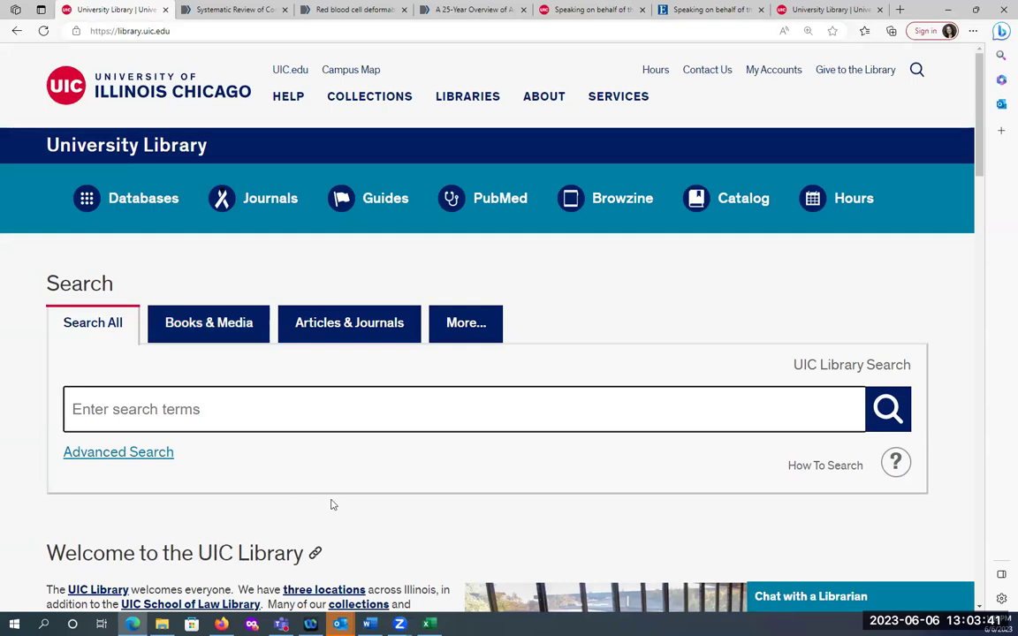
key("alt+Tab")
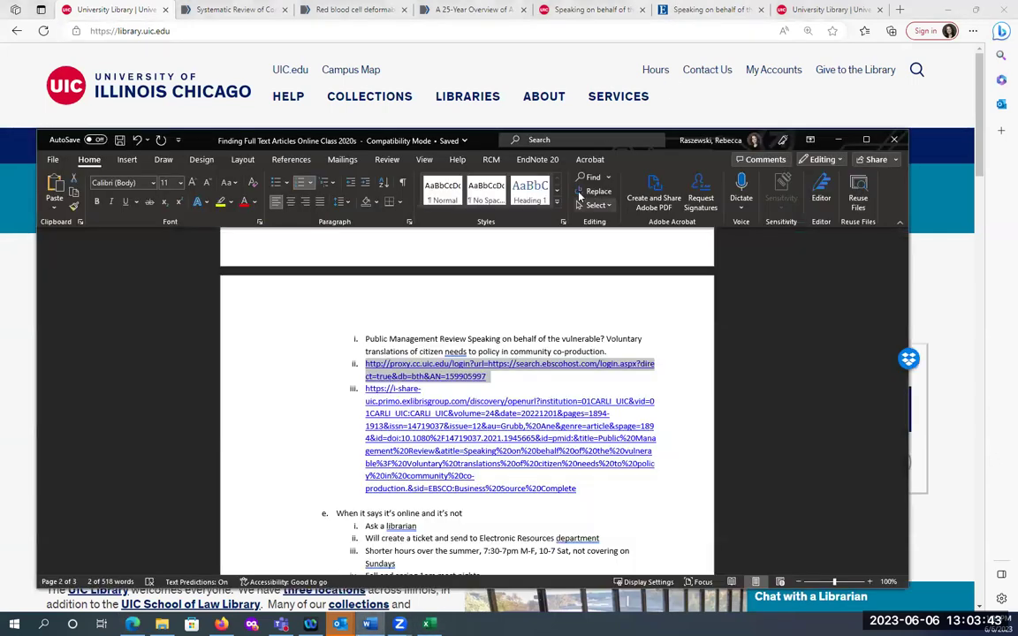
key("alt+Tab")
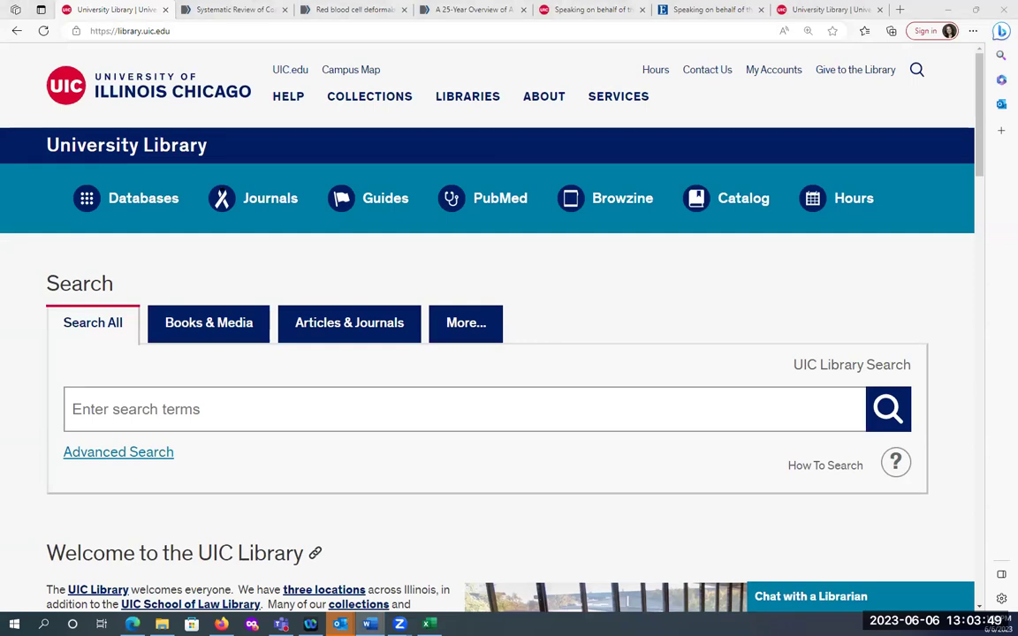
left_click(155, 410)
type(". Development of a Clinical Risk Score Prediction Tool for 5-, 9-, and 13-Year Risk of Dementia")
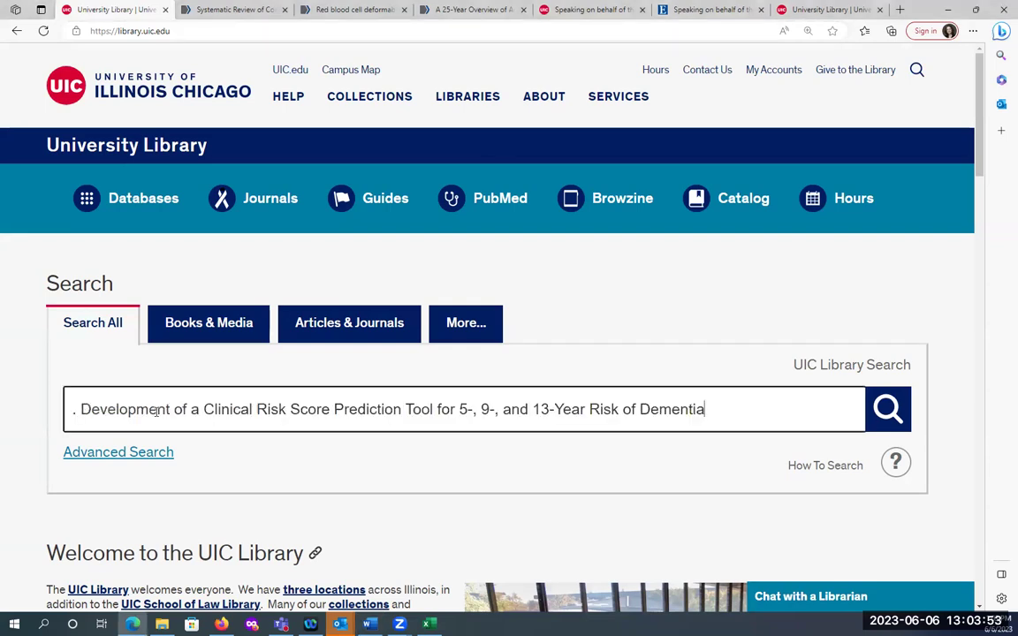
key("Return")
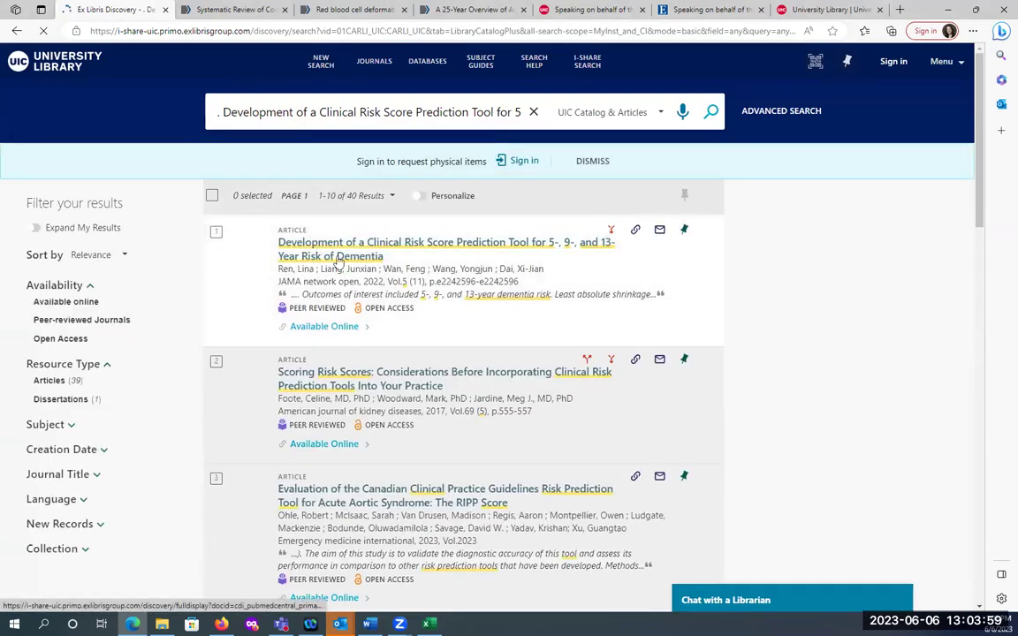
- Open the dementia risk score article's record, go to its full text at JAMA Network Open and download the PDF
left_click(343, 254)
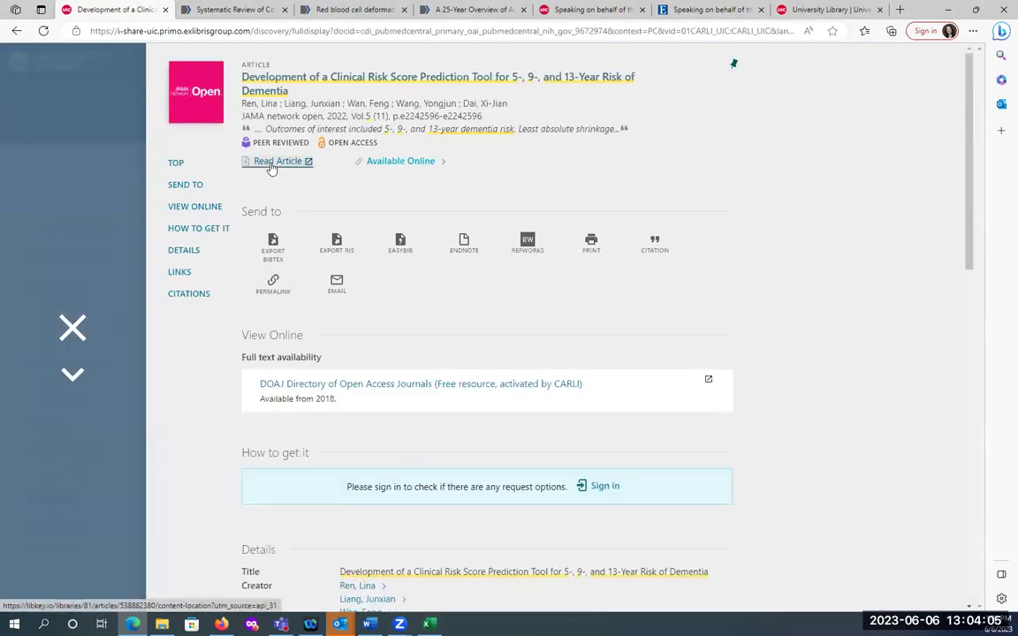
left_click(271, 166)
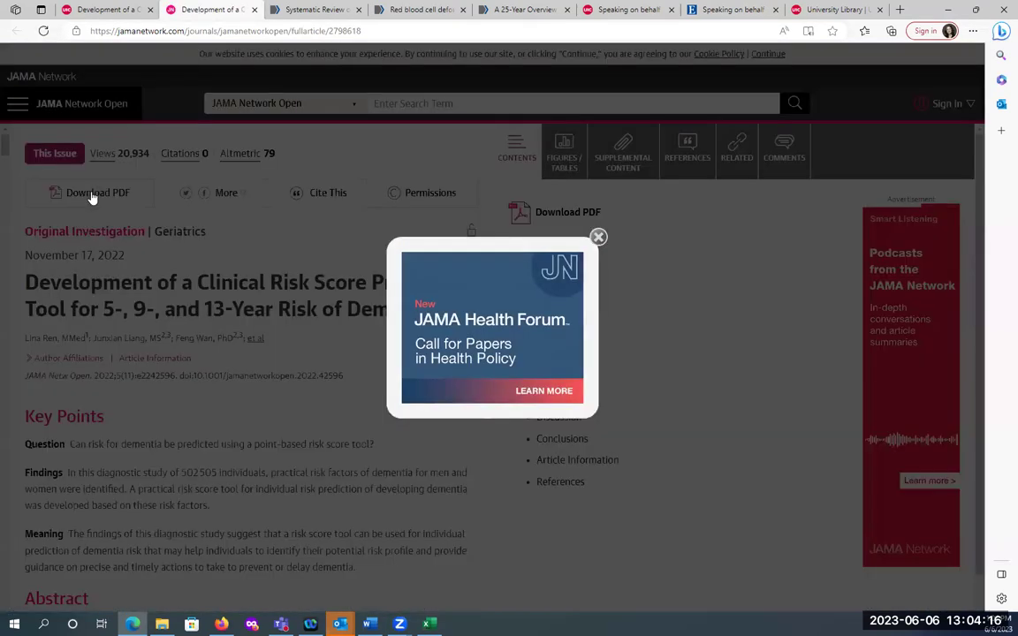
left_click(91, 196)
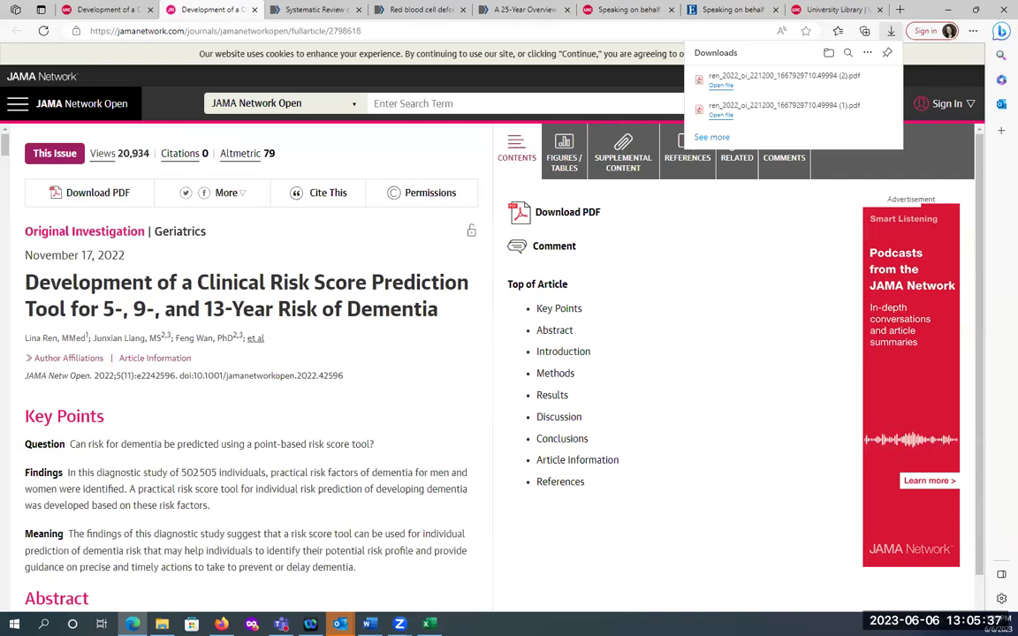
- Open the full text of the child maltreatment systematic review from its PubMed record through Find it @ UIC
left_click(301, 7)
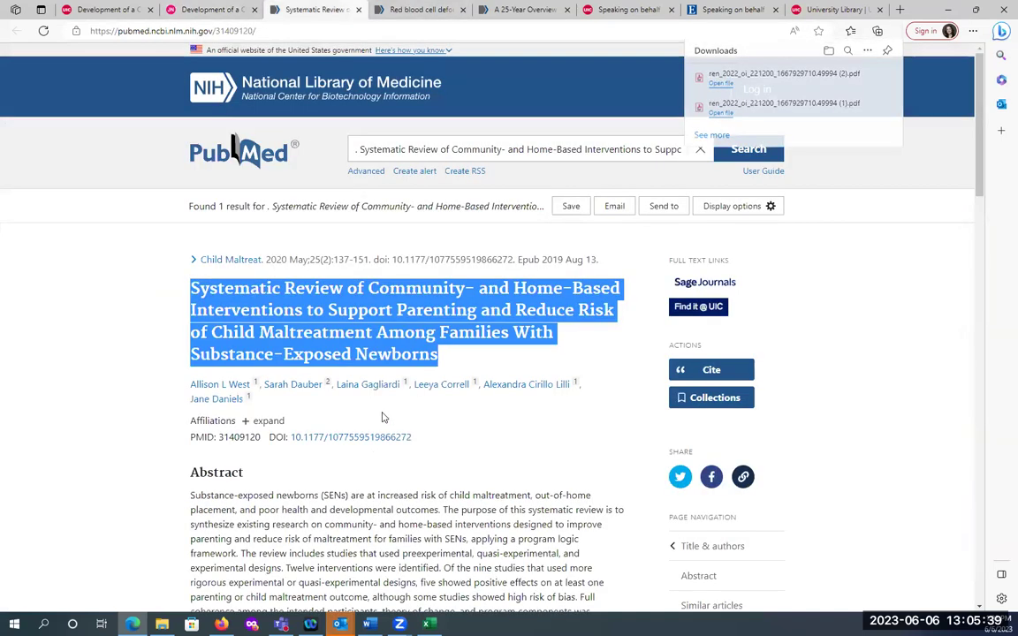
left_click(473, 432)
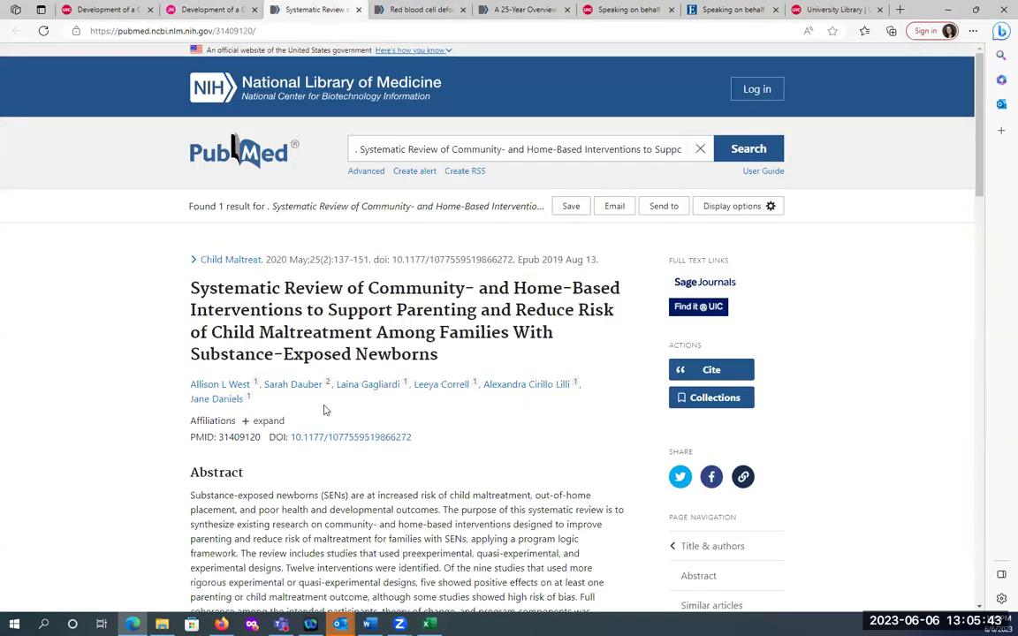
left_click(680, 309)
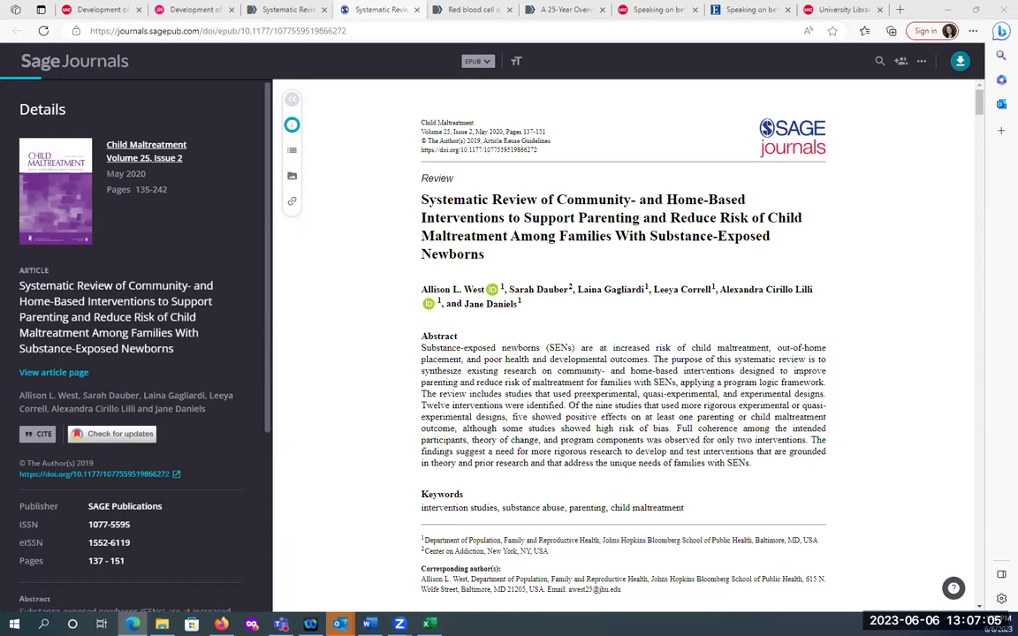
- Open the UIC Library record for the red blood cell deformability article from its PubMed page
left_click(455, 9)
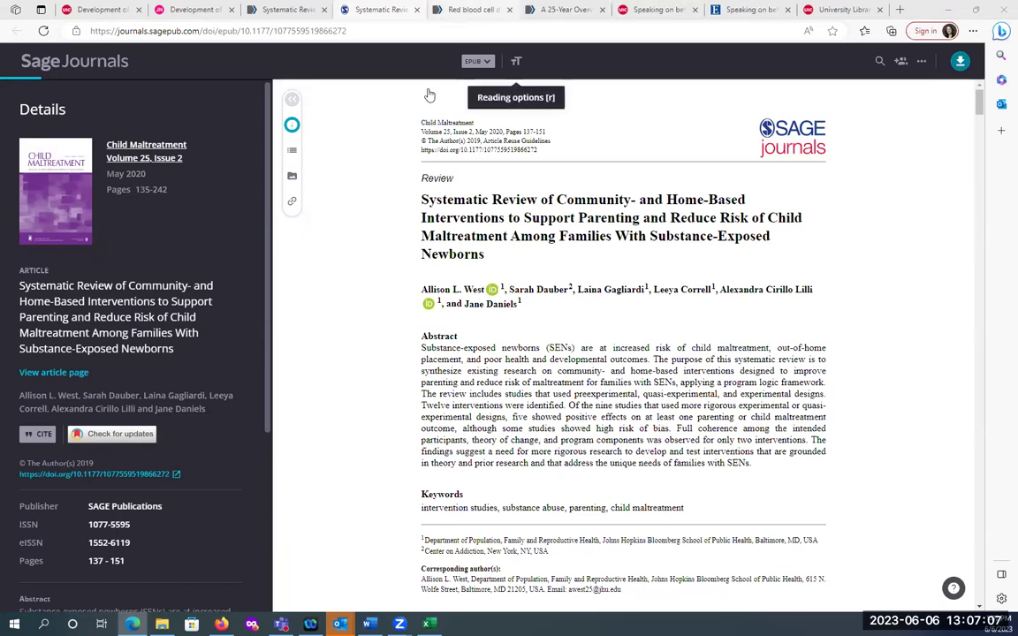
left_click(327, 371)
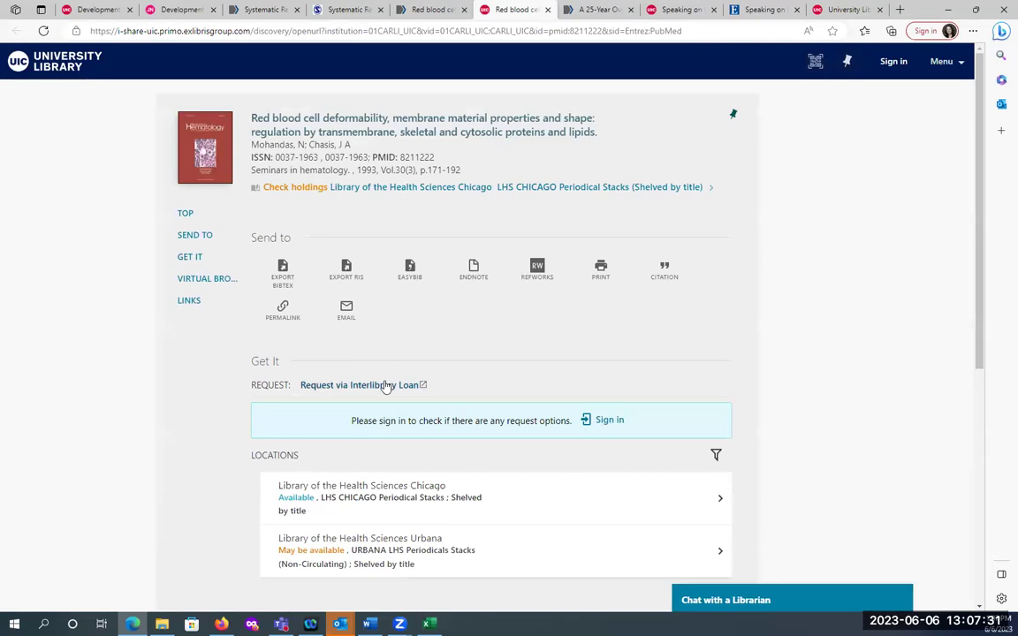
left_click(612, 428)
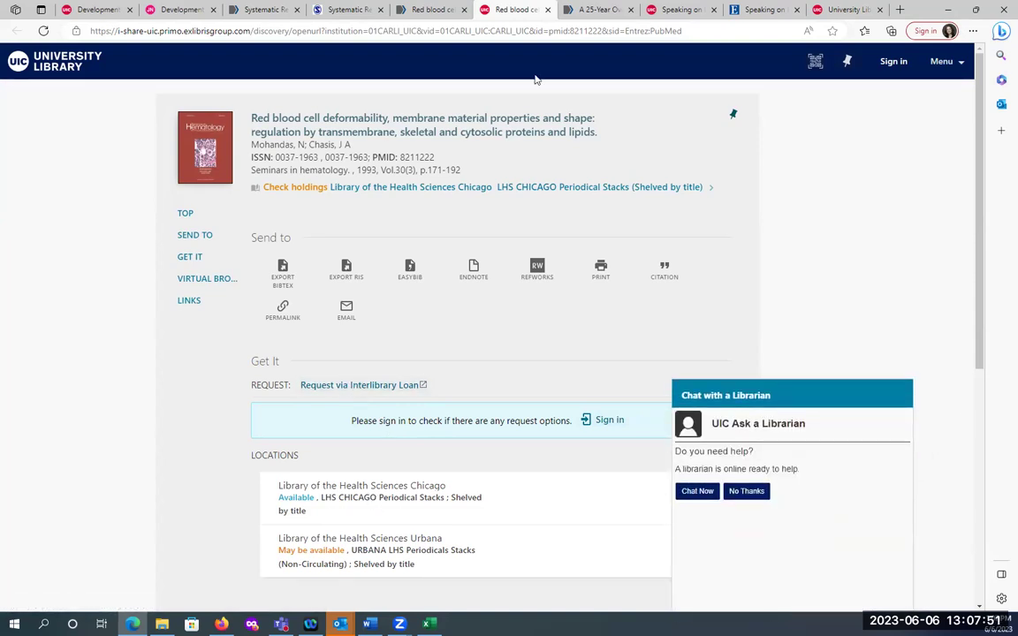
- From the library homepage's account page, go to the interlibrary loan account and log in to ILLiad
left_click(856, 9)
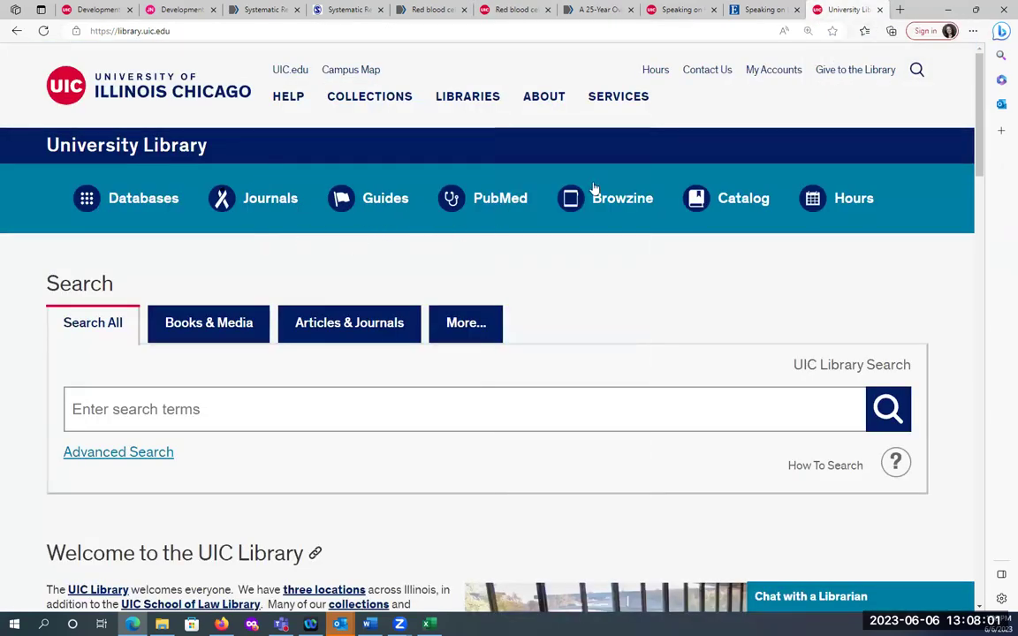
left_click(771, 72)
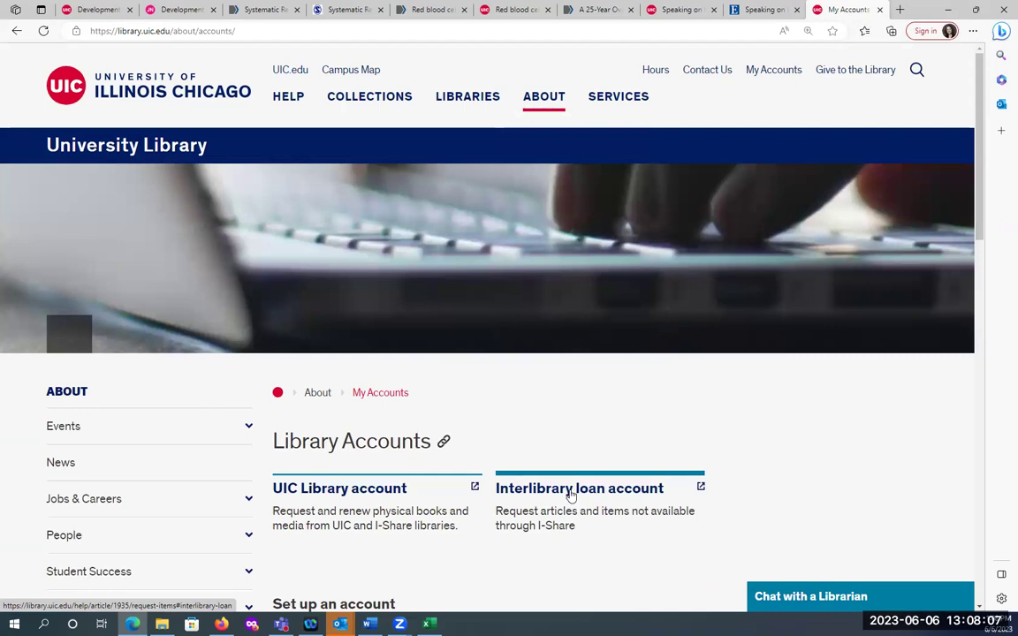
left_click(571, 494)
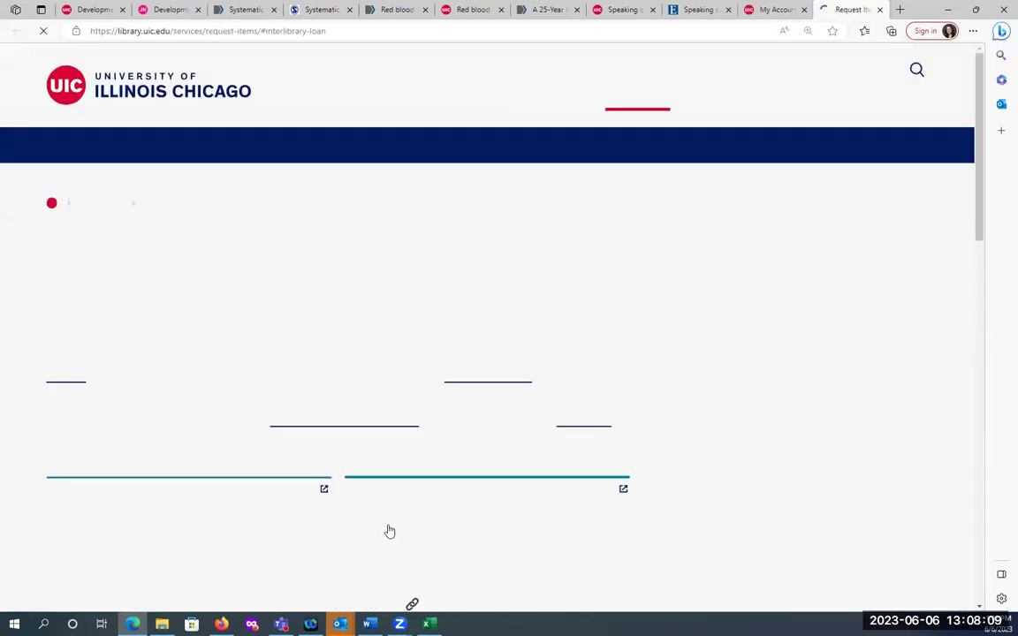
scroll(495, 424, "down", 1)
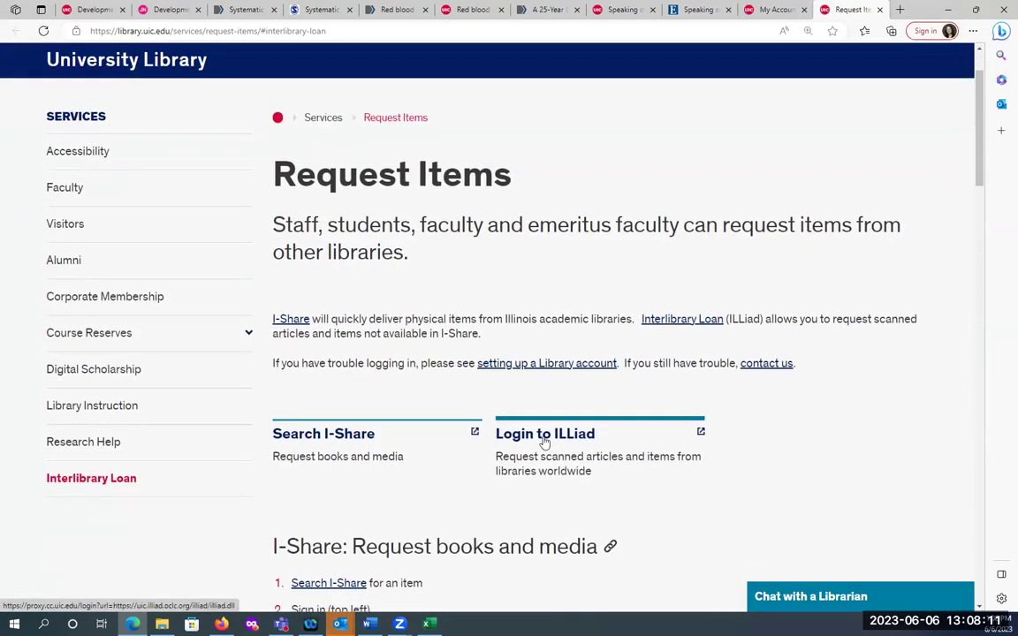
left_click(545, 442)
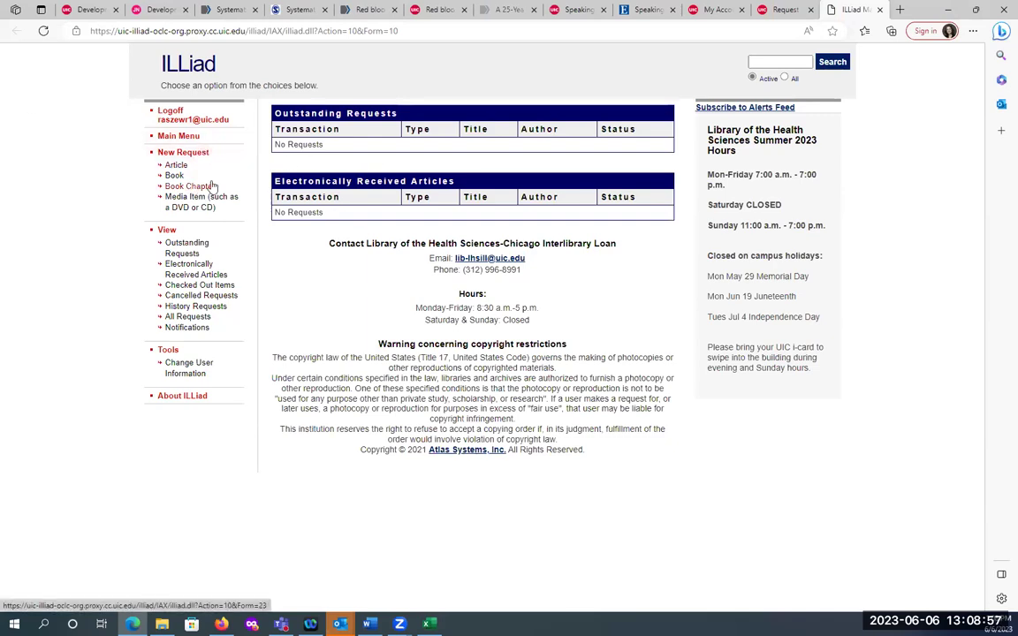
- Return to the red blood cell deformability record and open its prefilled interlibrary loan request form
left_click(433, 12)
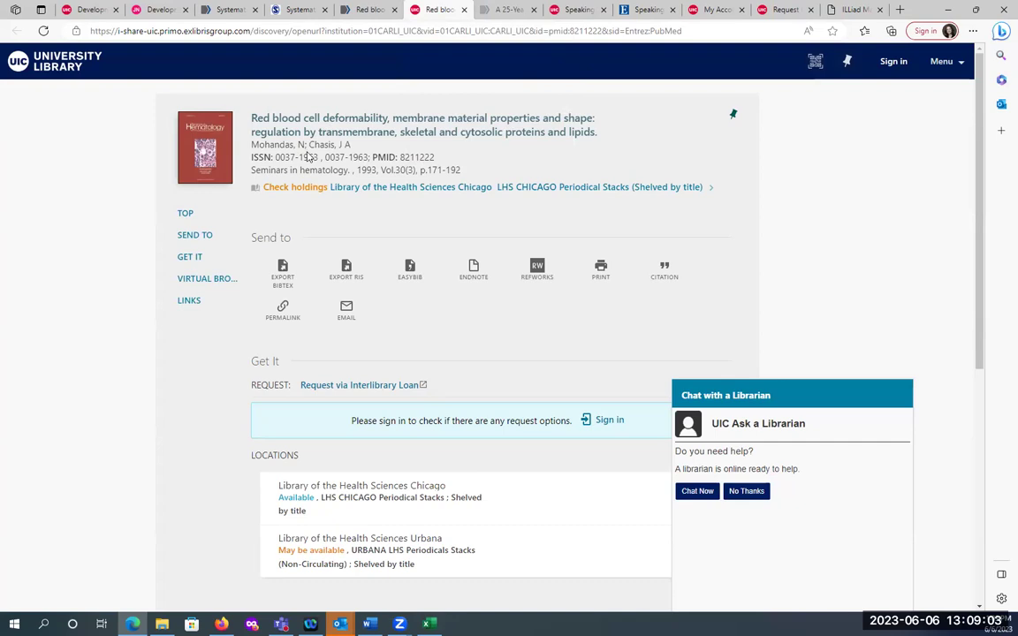
left_click(334, 387)
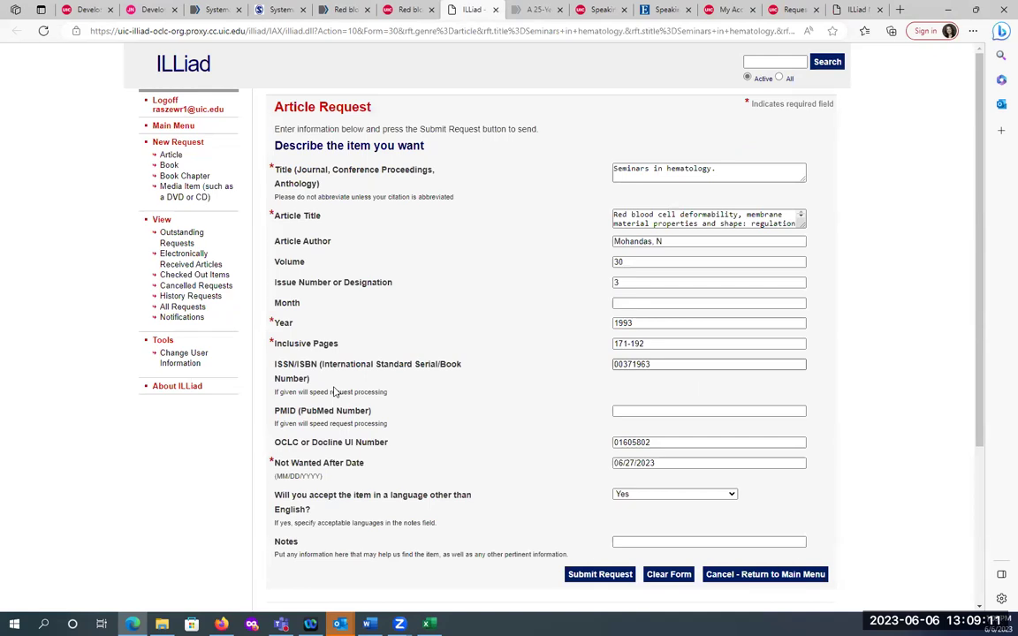
key("ctrl+plus")
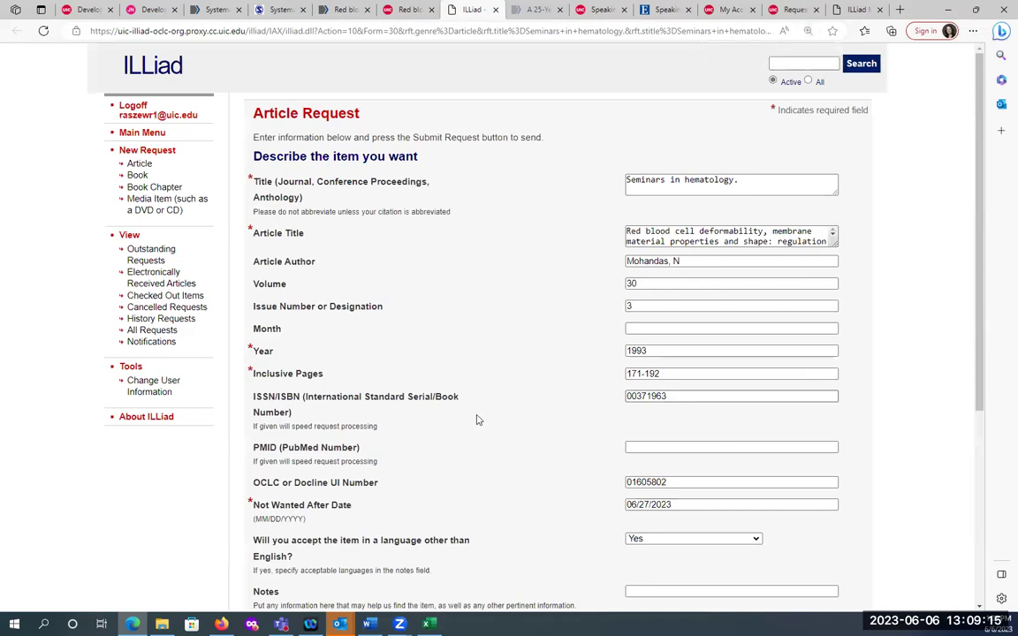
scroll(457, 415, "down", 2)
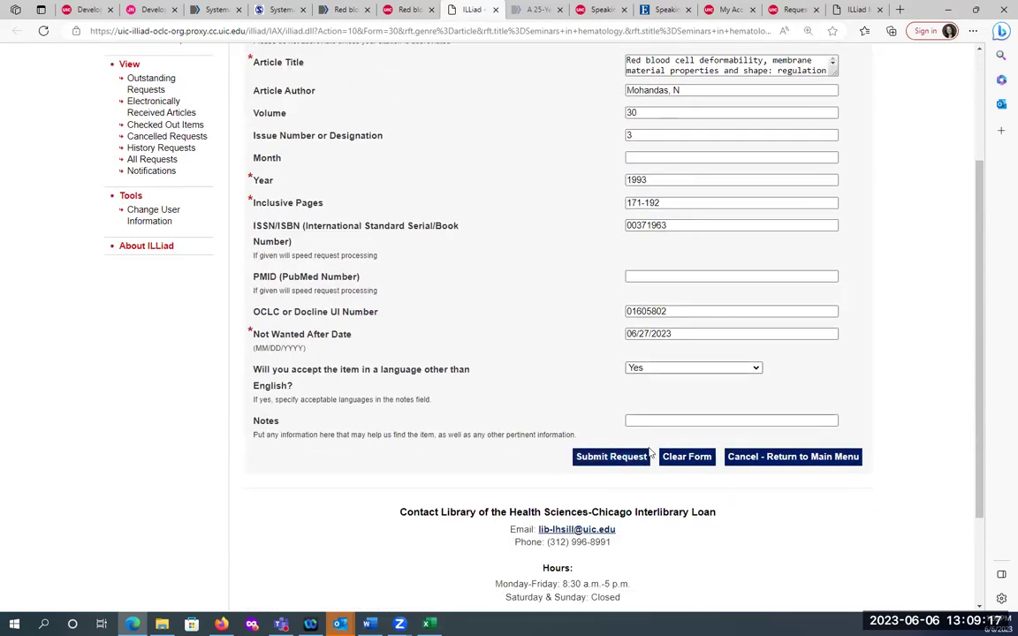
- Review the request form's non-English language choices without changing the selection, and place the cursor in the Notes field
left_click(662, 369)
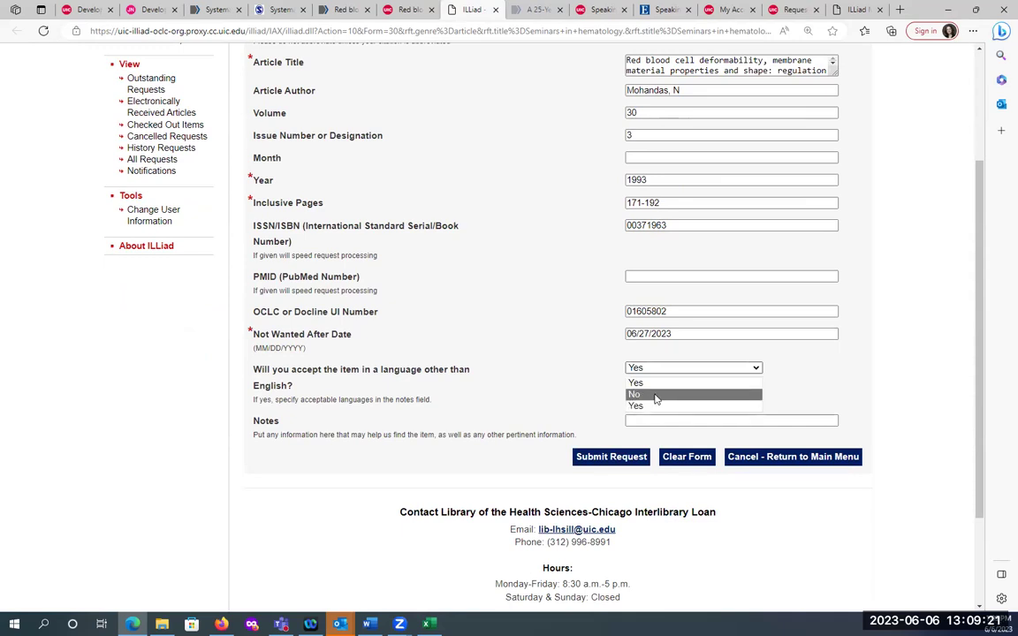
left_click(569, 378)
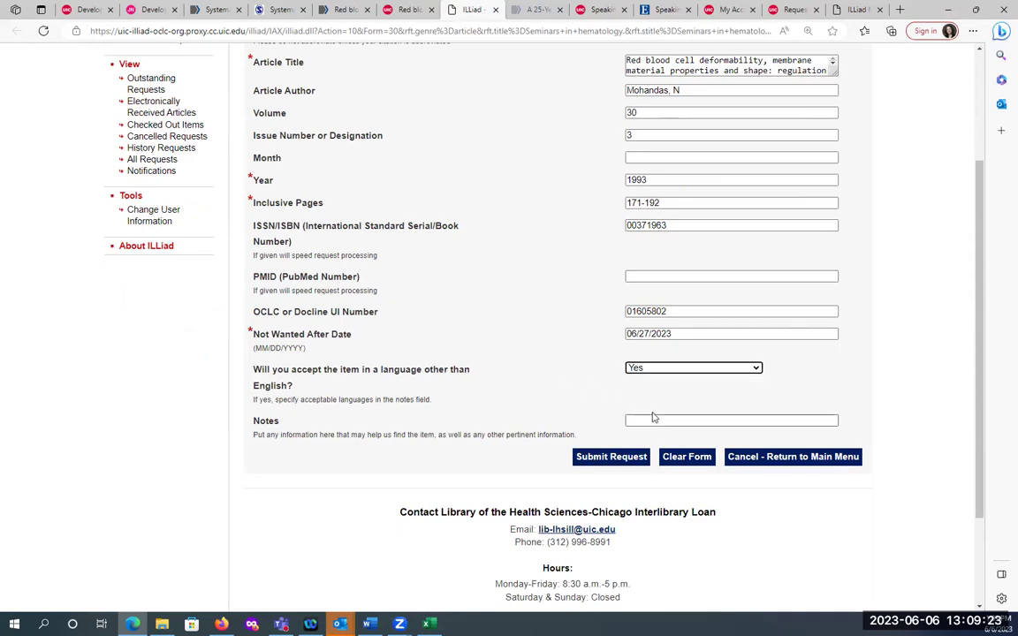
scroll(654, 418, "up", 1)
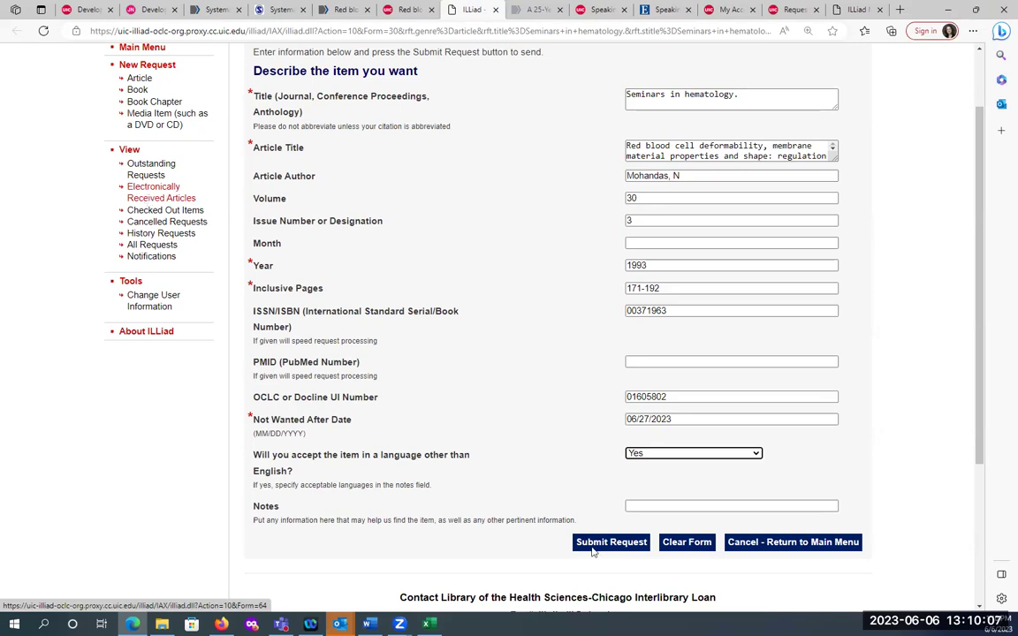
left_click(656, 505)
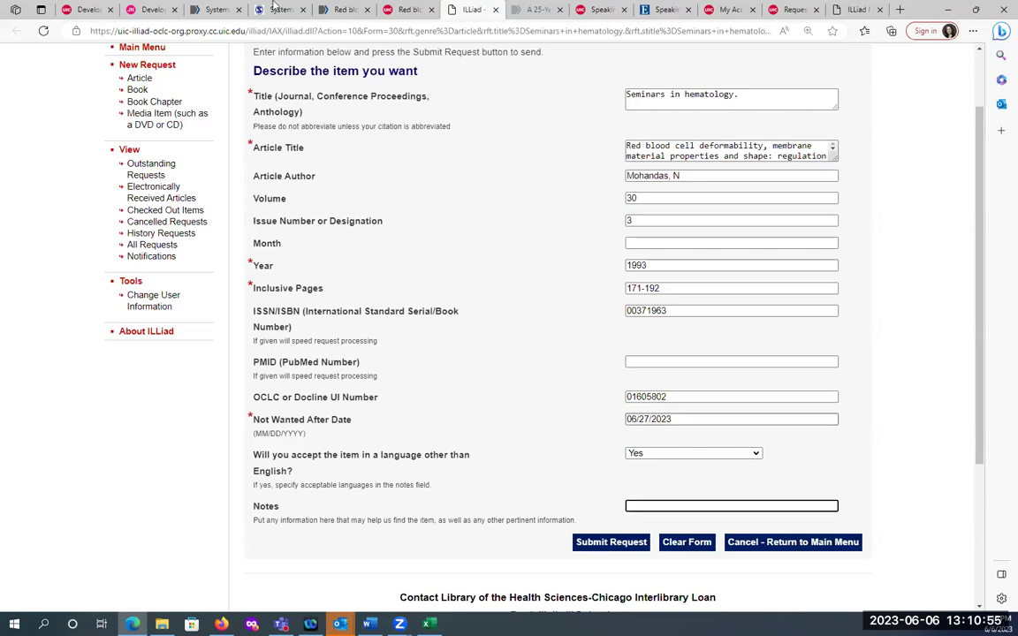
- From the PubMed record of "A 25-Year Overview of AgrAbility Demographics", open the interlibrary loan request form through Find it @ UIC and review it
left_click(522, 15)
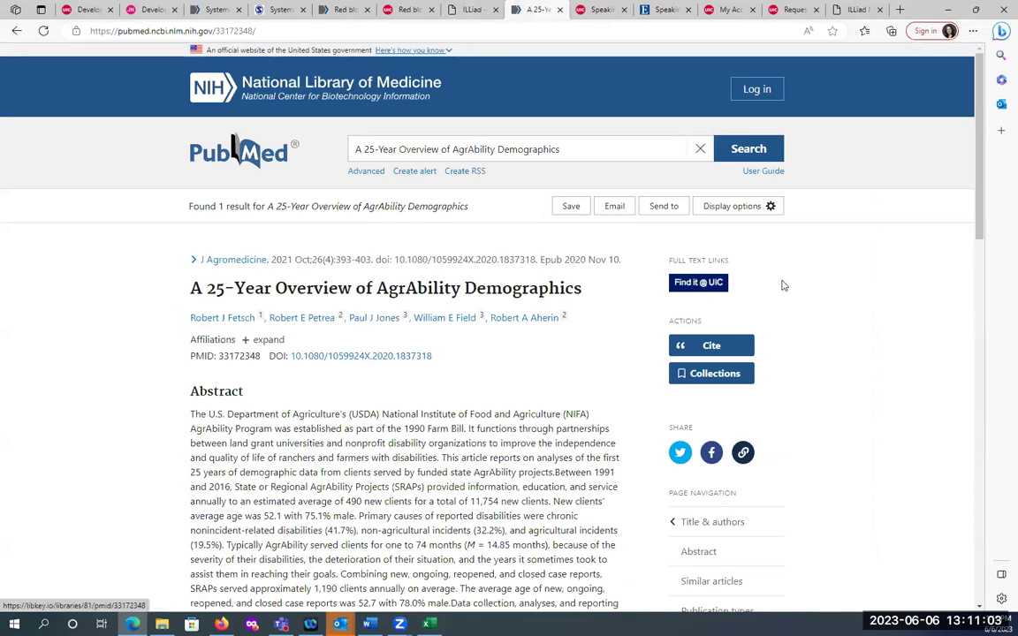
left_click(697, 282)
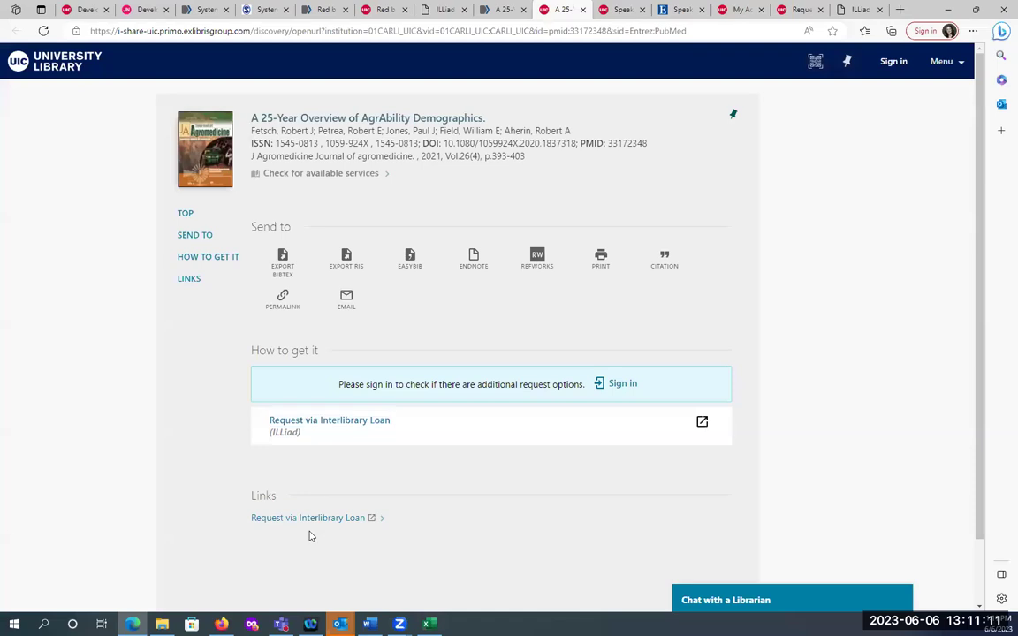
left_click(334, 431)
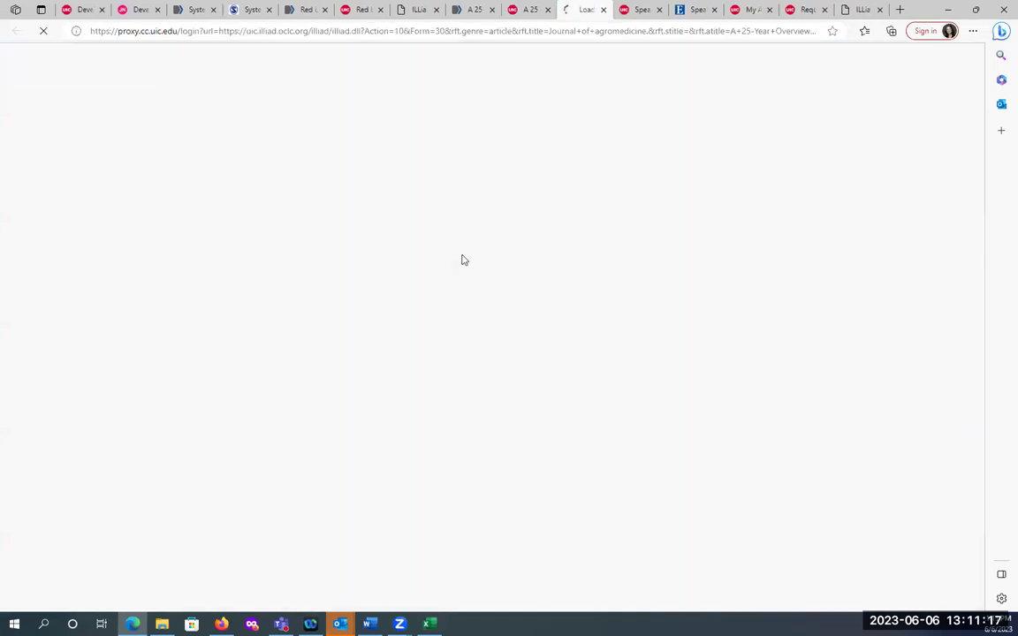
scroll(411, 353, "down", 4)
scroll(411, 357, "up", 4)
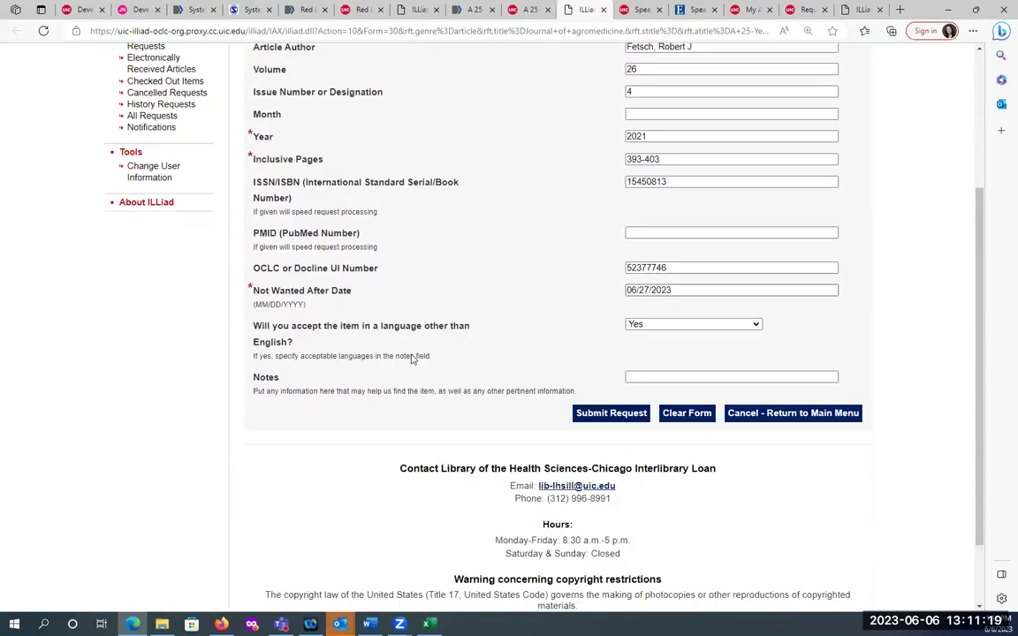
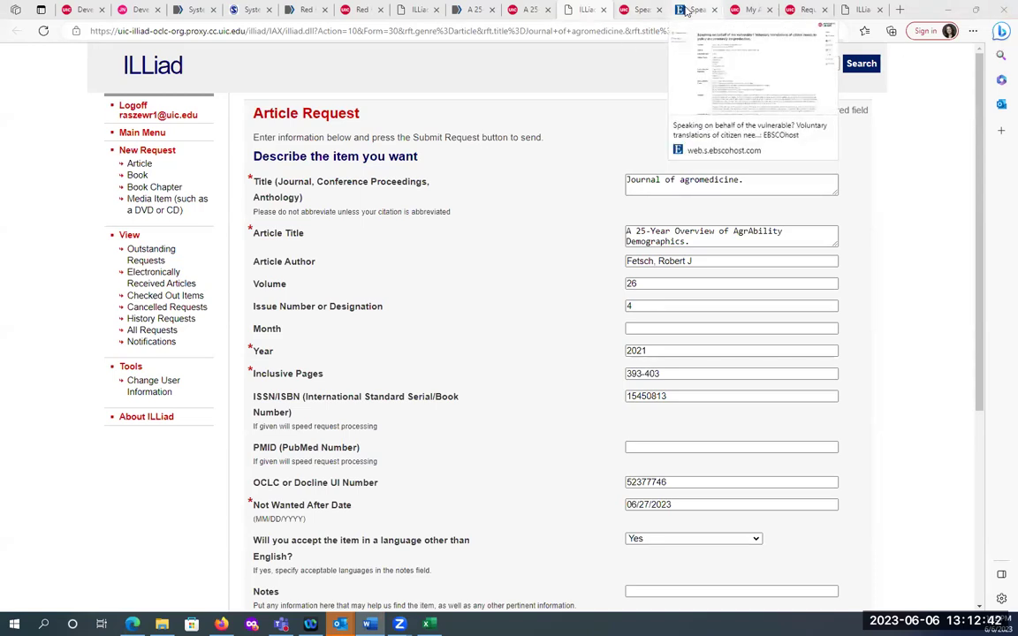
- Check the journal source in the EBSCOhost record of "Speaking on behalf of the vulnerable?" and open its UIC Library record through Find it@uic
key("ctrl+Tab")
key("ctrl+Tab")
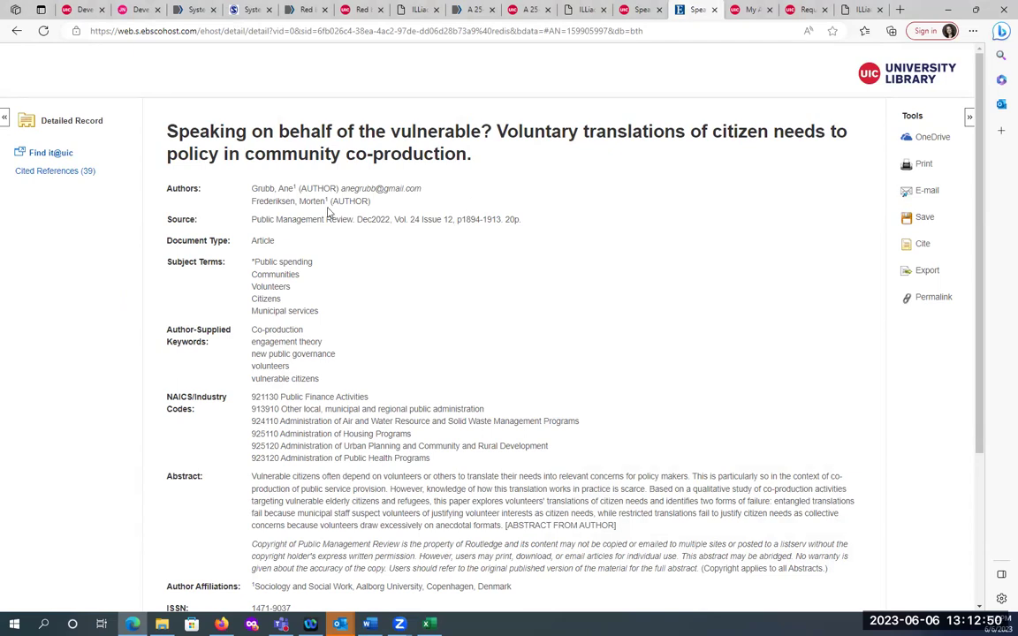
left_click_drag(348, 220, 405, 221)
left_click(413, 260)
left_click(59, 153)
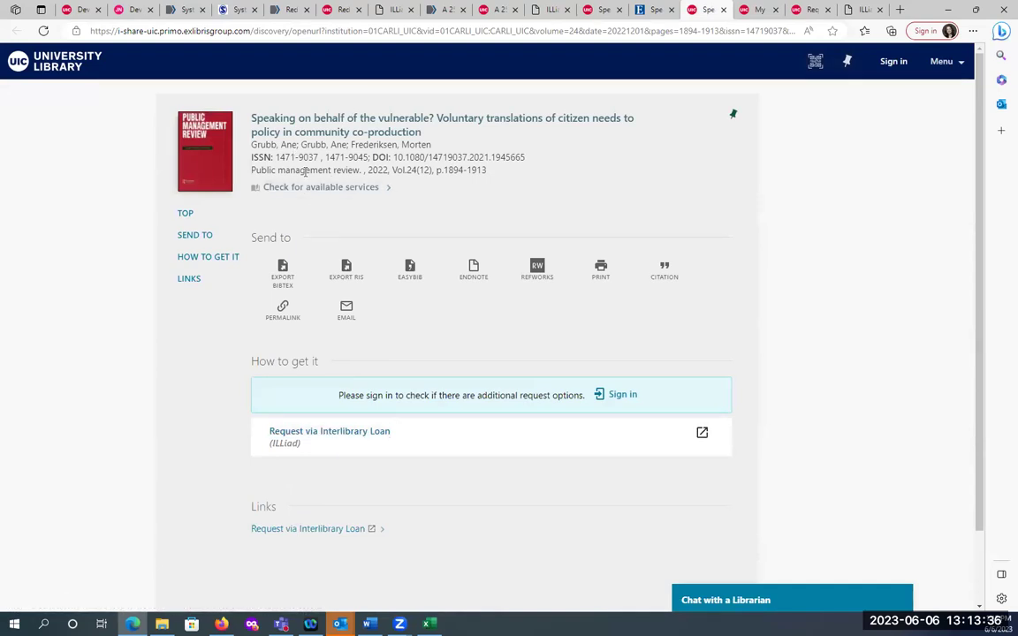
- Copy the journal title Public management review from the article record and look it up in the UIC Library journal search
left_click_drag(252, 170, 364, 173)
key("ctrl+c")
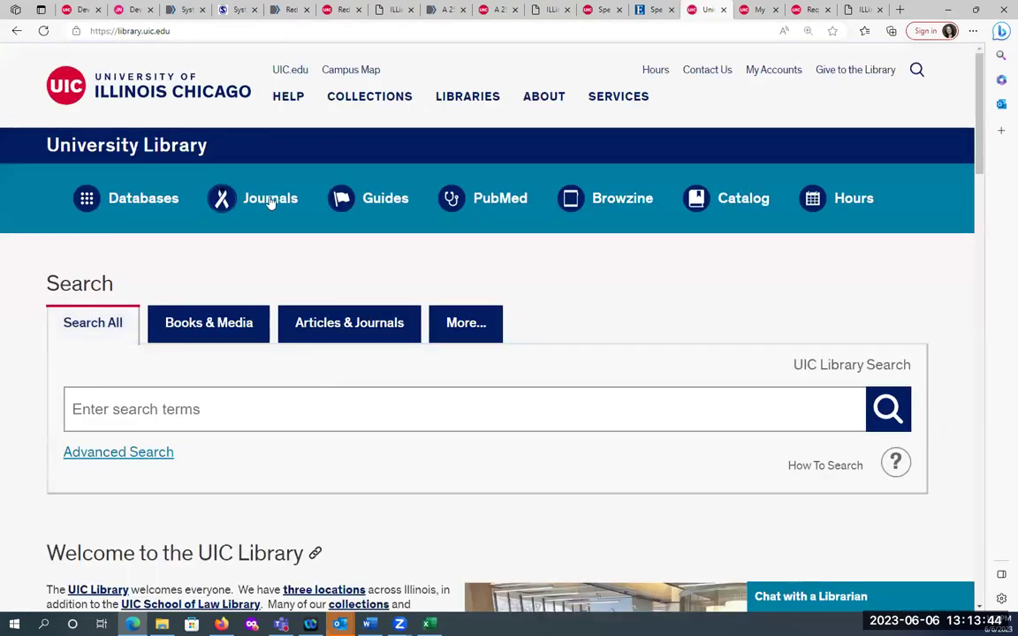
left_click(270, 201)
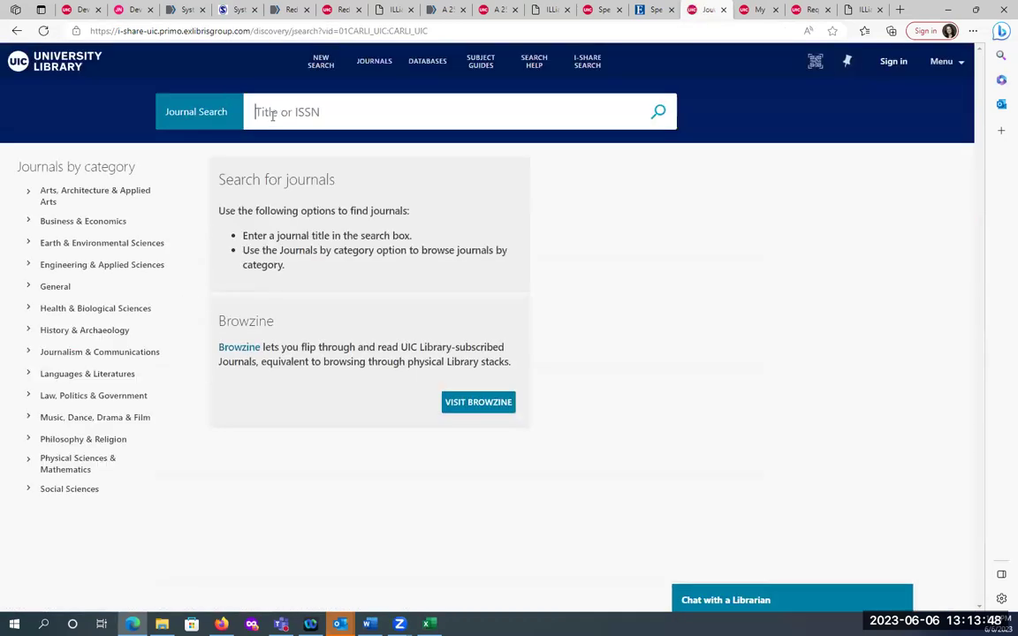
key("ctrl+v")
key("BackSpace")
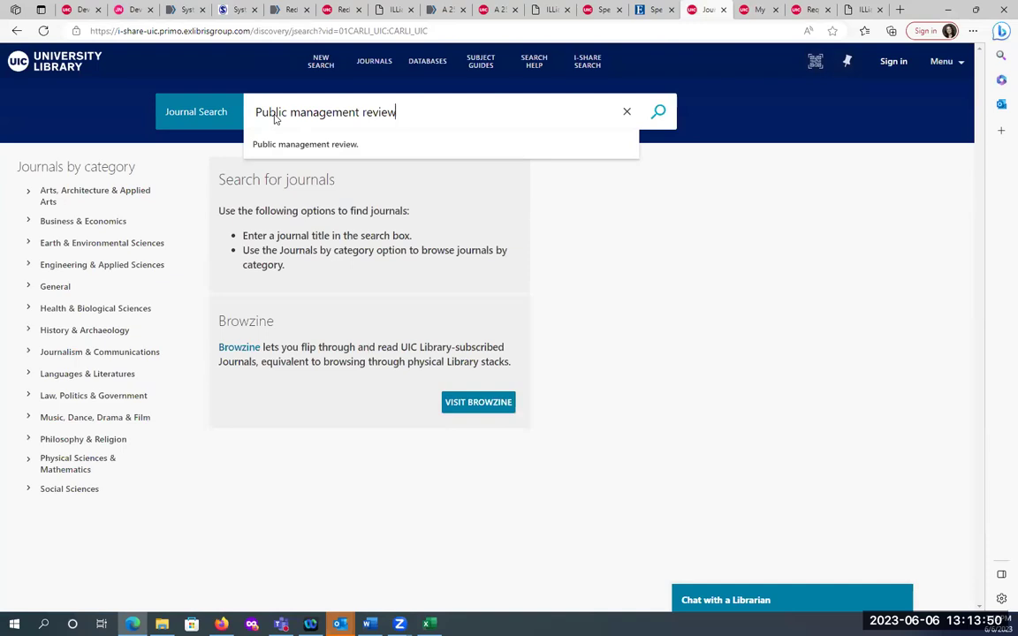
key("Return")
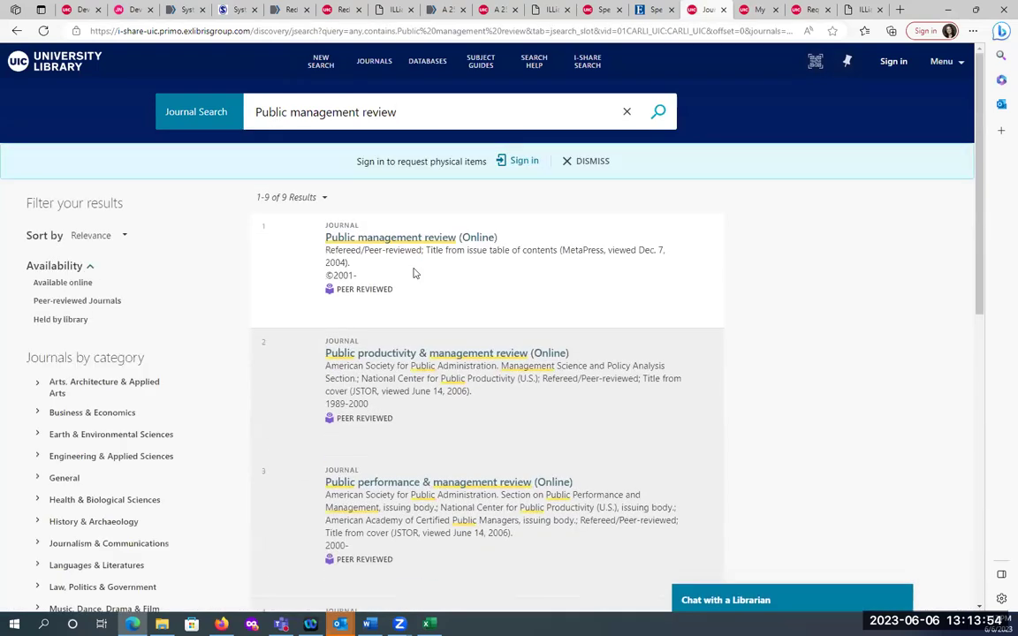
- Open the Public management review (Online) record, check its full text availability, and return to the journal results
left_click(392, 238)
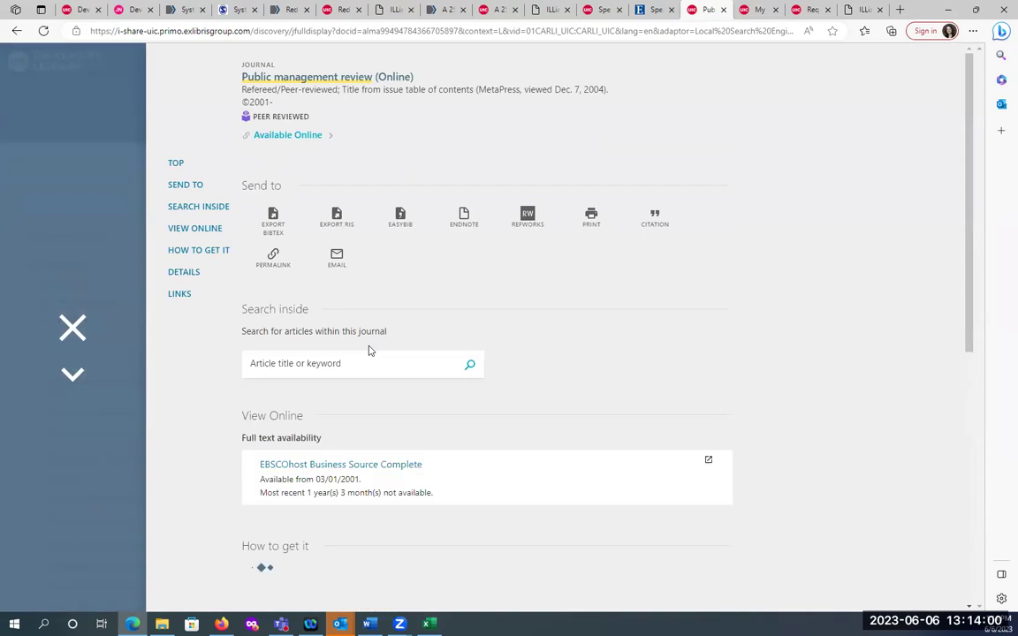
scroll(304, 516, "down", 1)
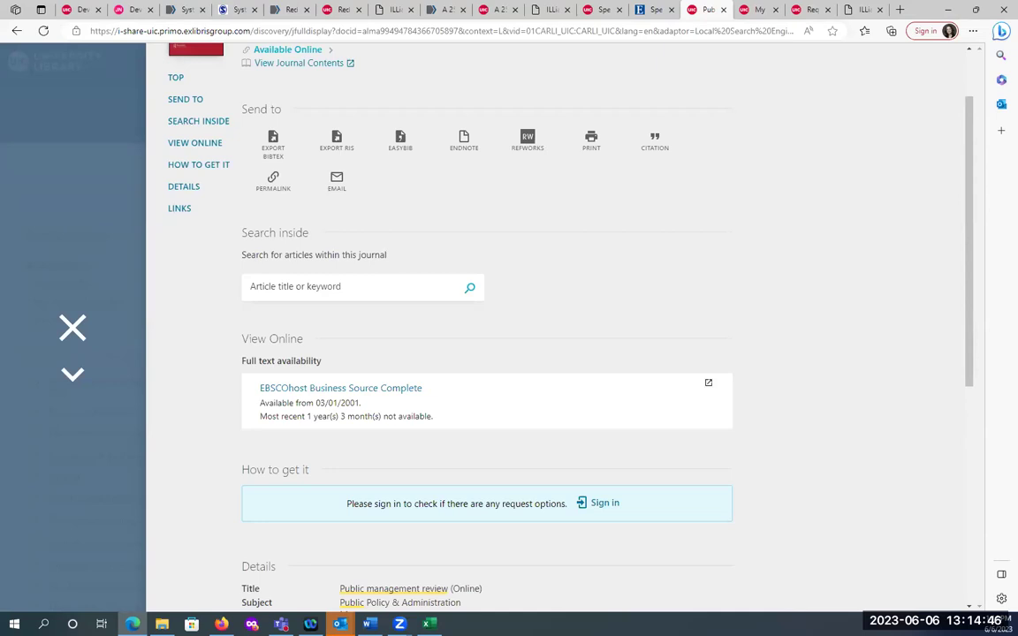
left_click(73, 328)
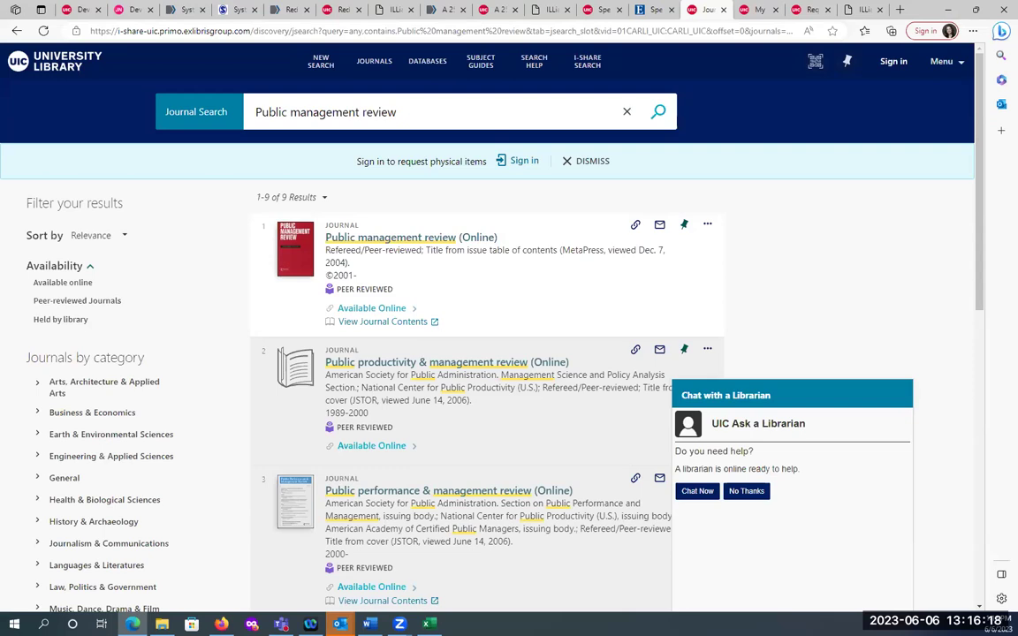
- Return to the UIC Library homepage and open the Email us question form from the Contact Us page
left_click(62, 67)
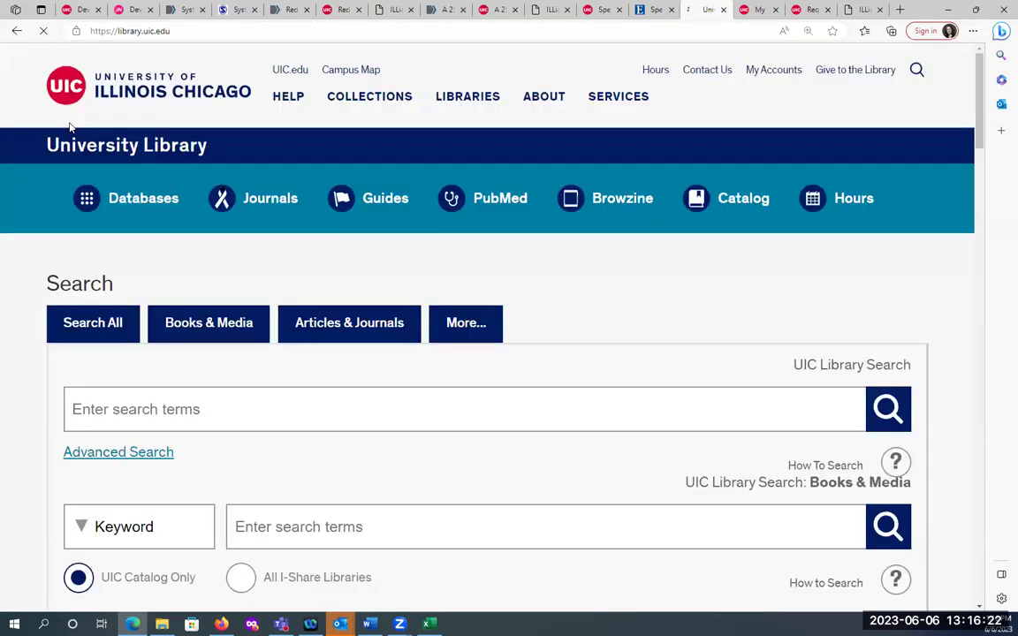
left_click(703, 76)
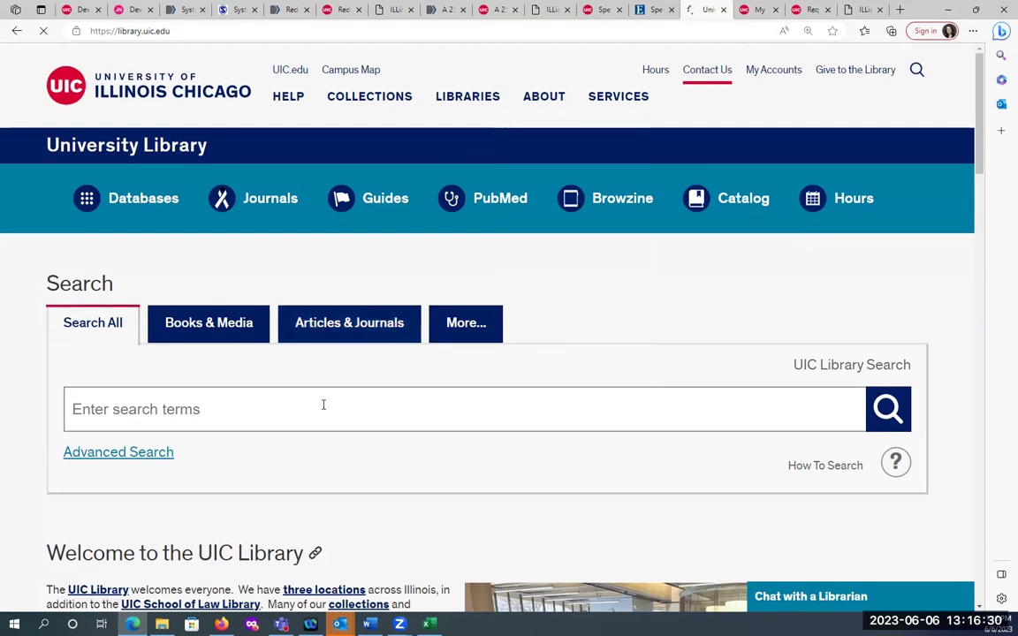
scroll(389, 415, "down", 2)
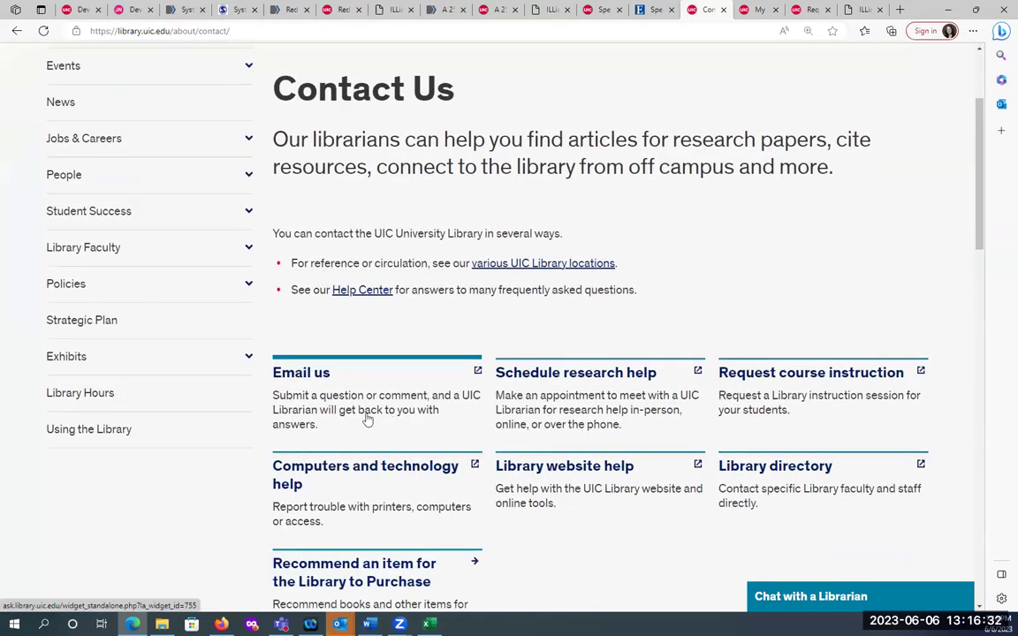
left_click(308, 380)
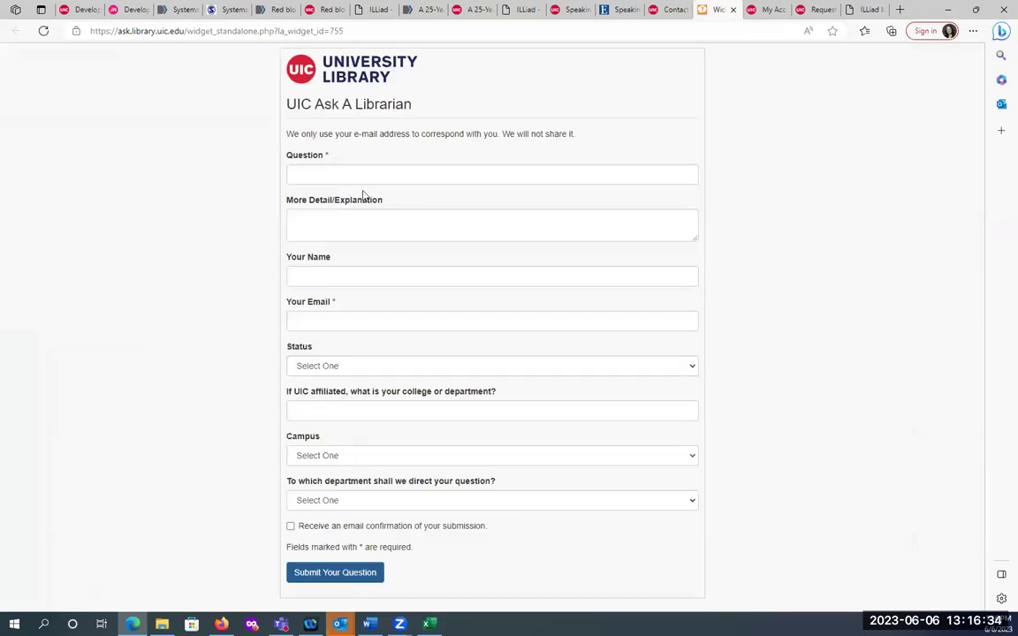
- Review the Status, Campus and department choices in the Ask A Librarian form, highlighting General Library & Research Information
left_click(329, 368)
left_click(330, 367)
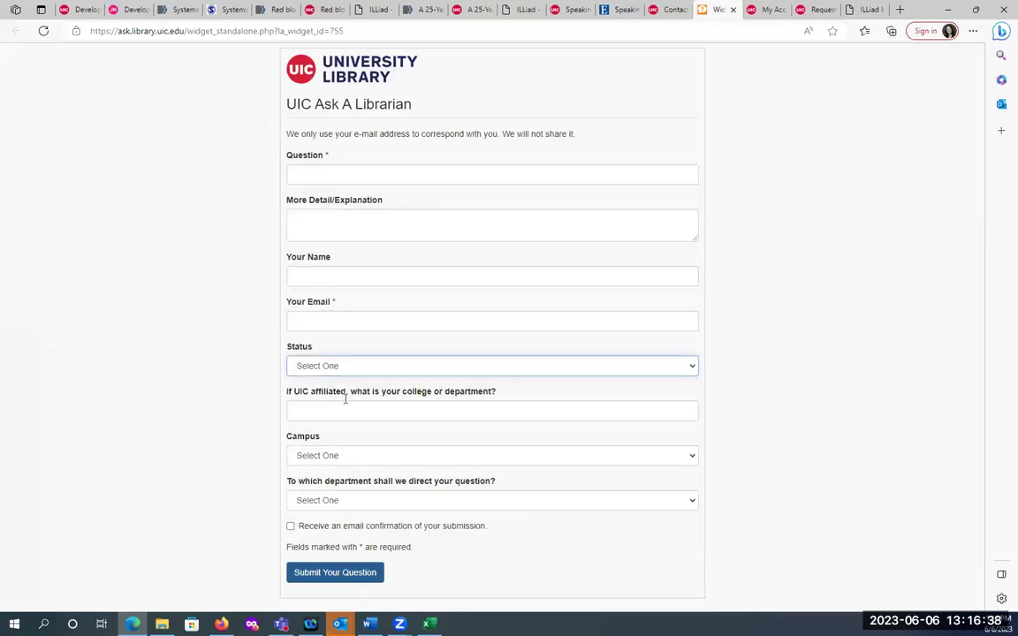
left_click(331, 456)
left_click(415, 457)
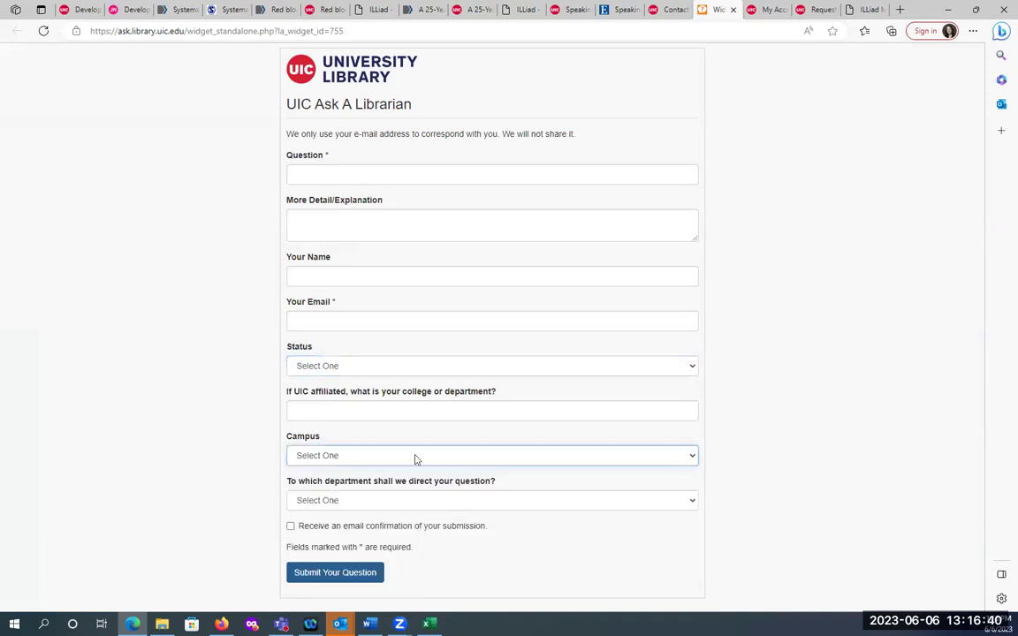
left_click(382, 502)
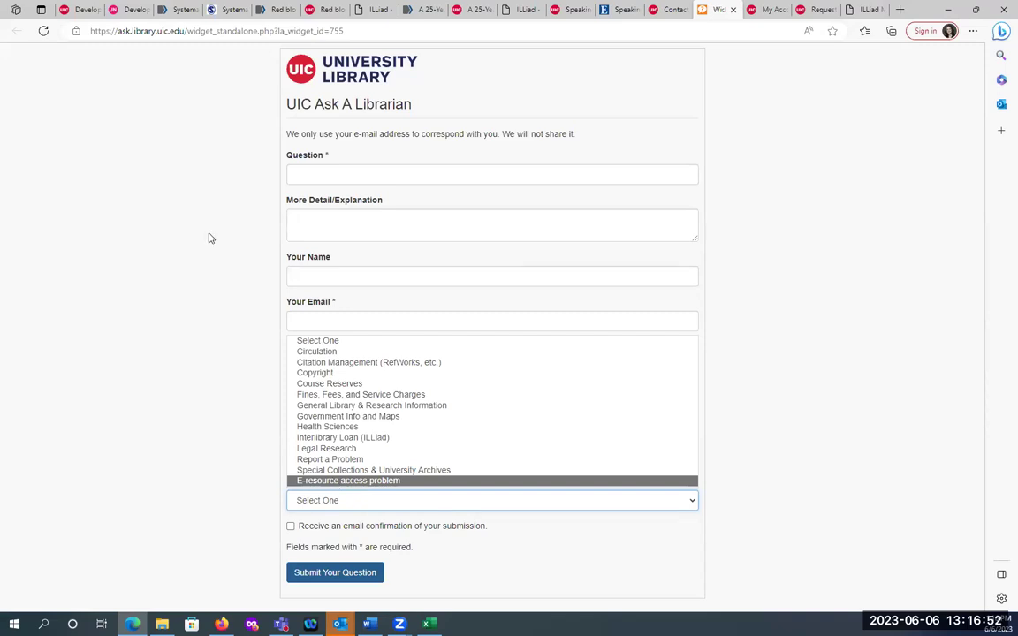
key("g")
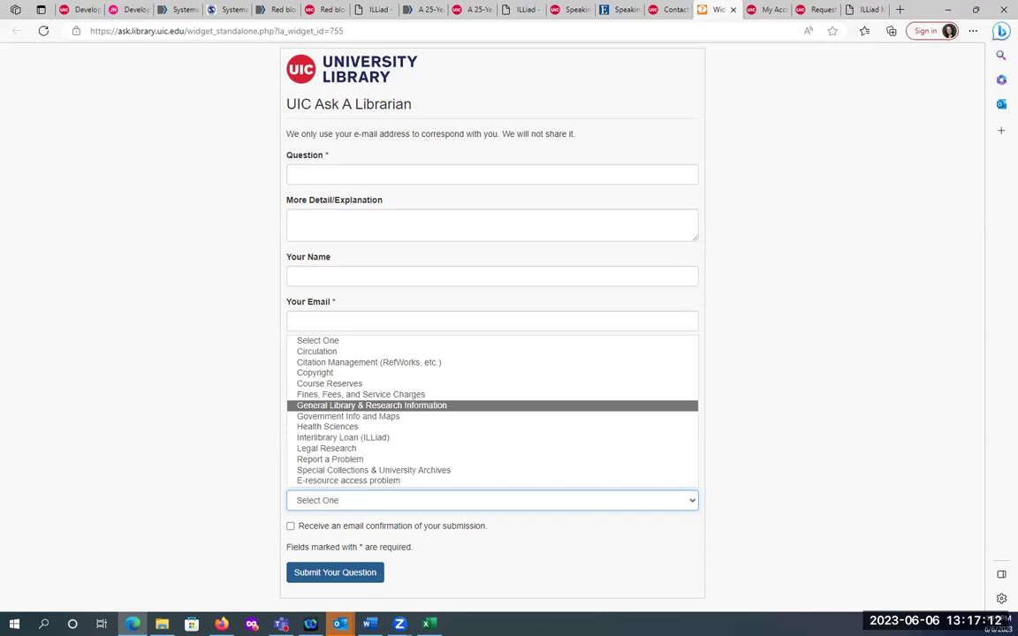
- Switch to Firefox and examine the full-text links on the PubMed record of "Communities on the Move: Pedestrian-Oriented Zoning"
key("alt+Tab")
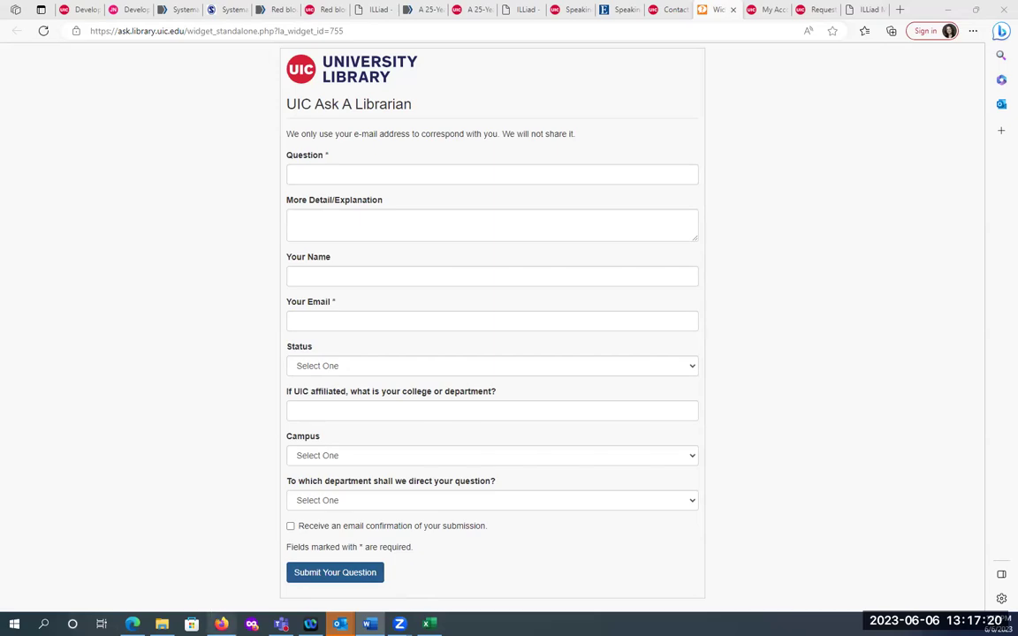
left_click(221, 624)
key("ctrl+minus")
scroll(196, 241, "up", 1)
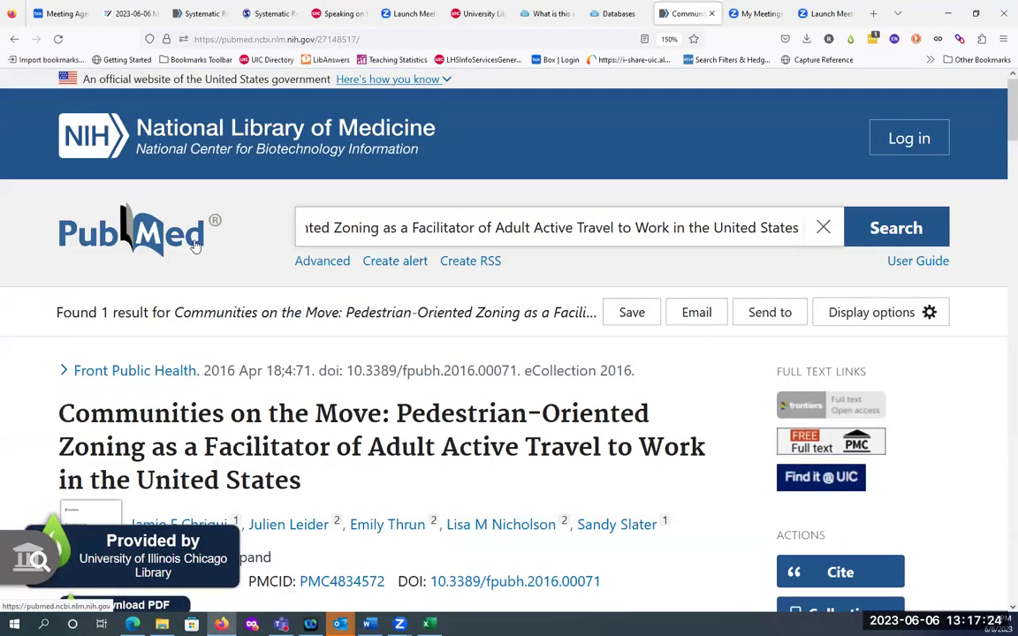
scroll(196, 245, "down", 1)
scroll(212, 353, "up", 1)
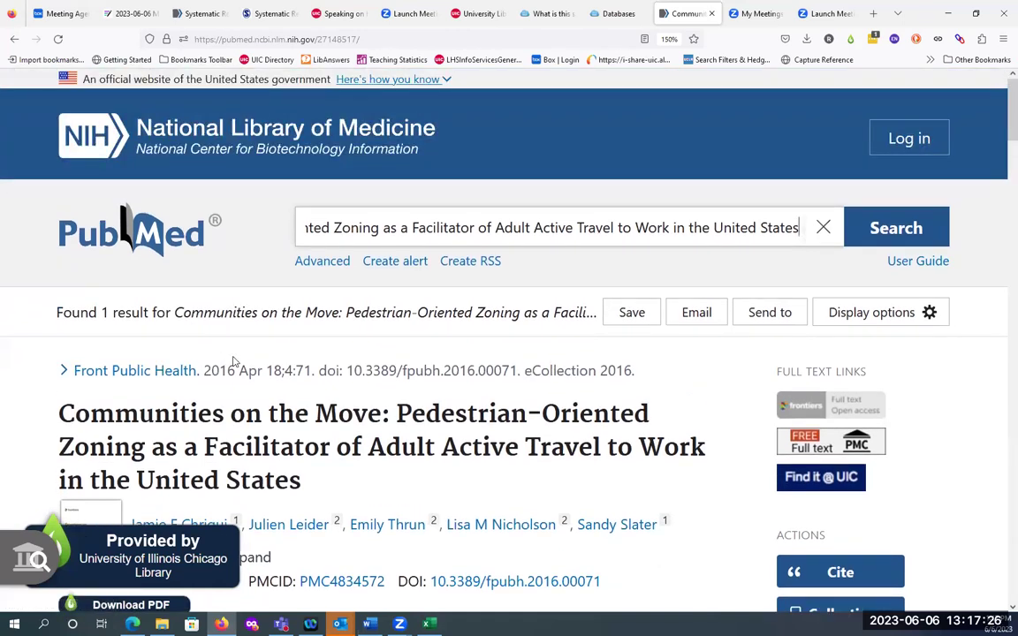
scroll(235, 358, "down", 1)
scroll(234, 356, "down", 1)
scroll(234, 354, "up", 2)
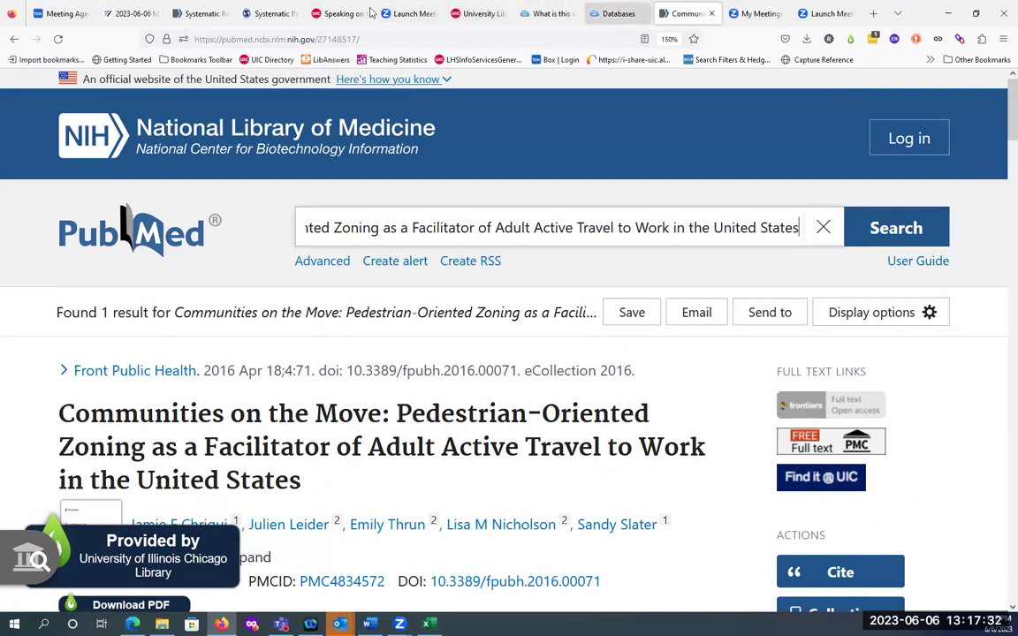
- Examine the PDF and complete-issue options on the PubMed record of the systematic review of community- and home-based interventions
left_click(188, 15)
scroll(329, 415, "down", 3)
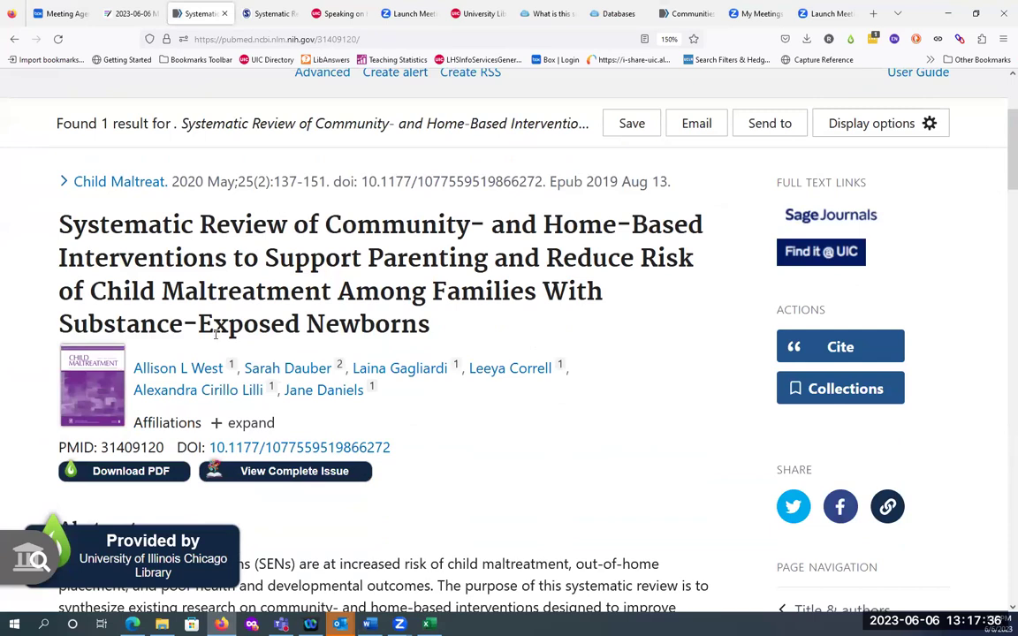
scroll(215, 333, "down", 2)
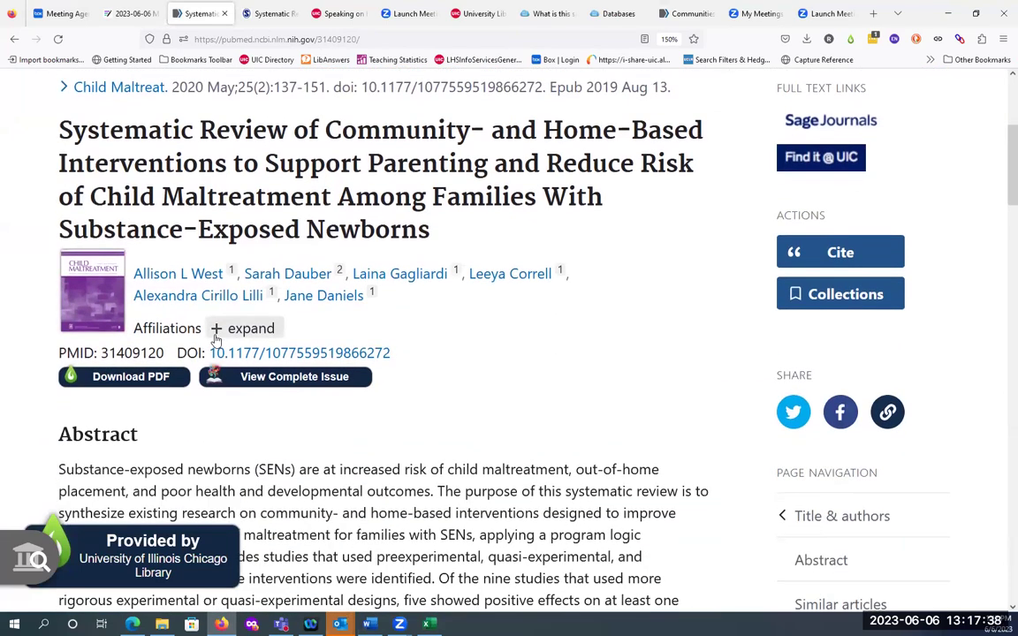
scroll(186, 336, "down", 2)
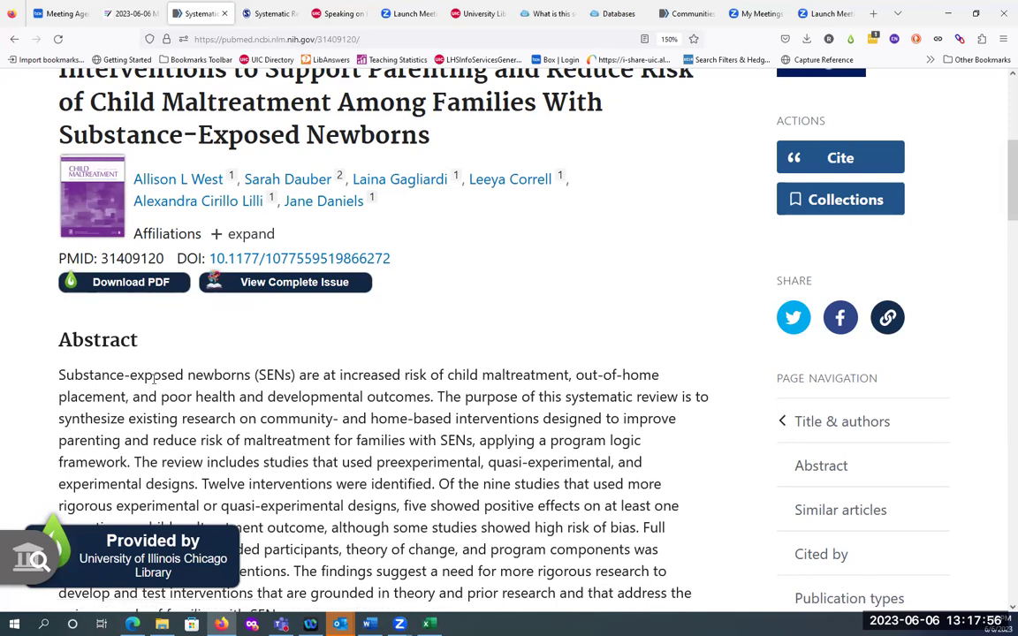
mouse_move(90, 558)
scroll(227, 381, "up", 4)
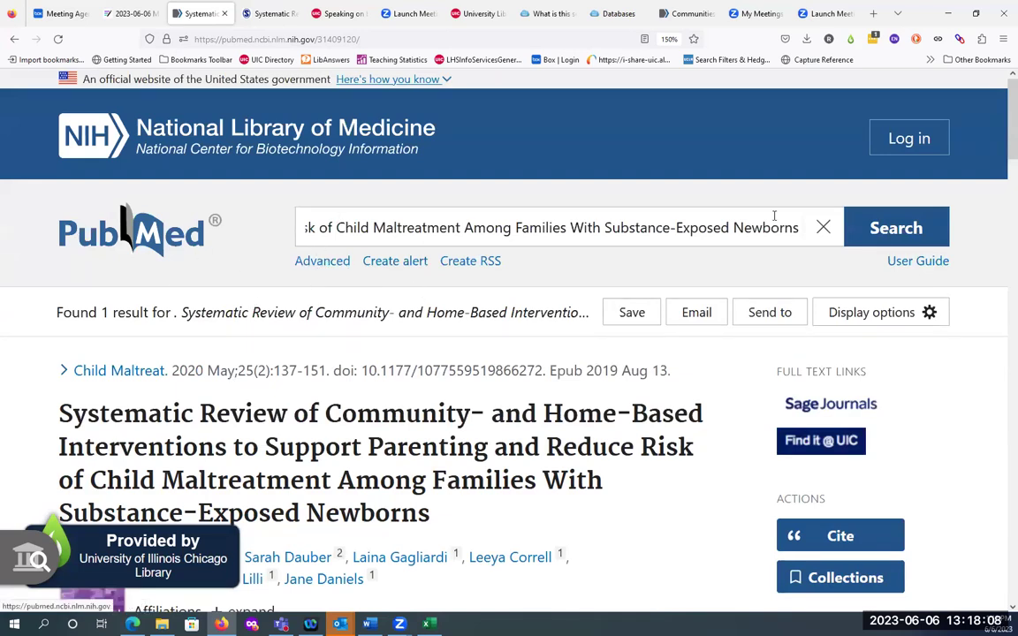
- Replace the PubMed query with "dementia" and run the search
key("ctrl+a")
key("BackSpace")
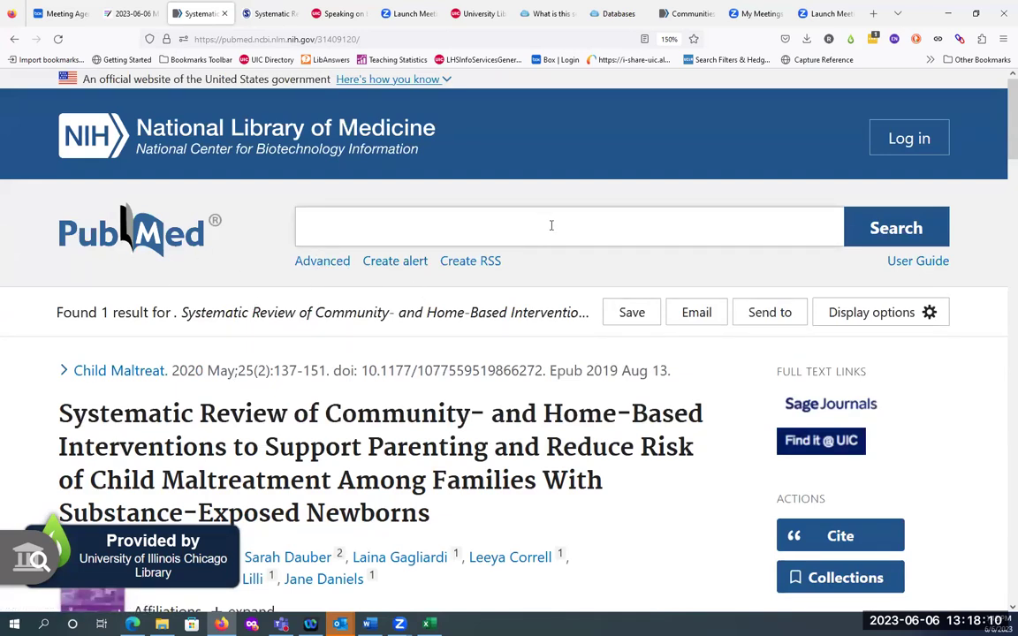
type("dementia")
key("Return")
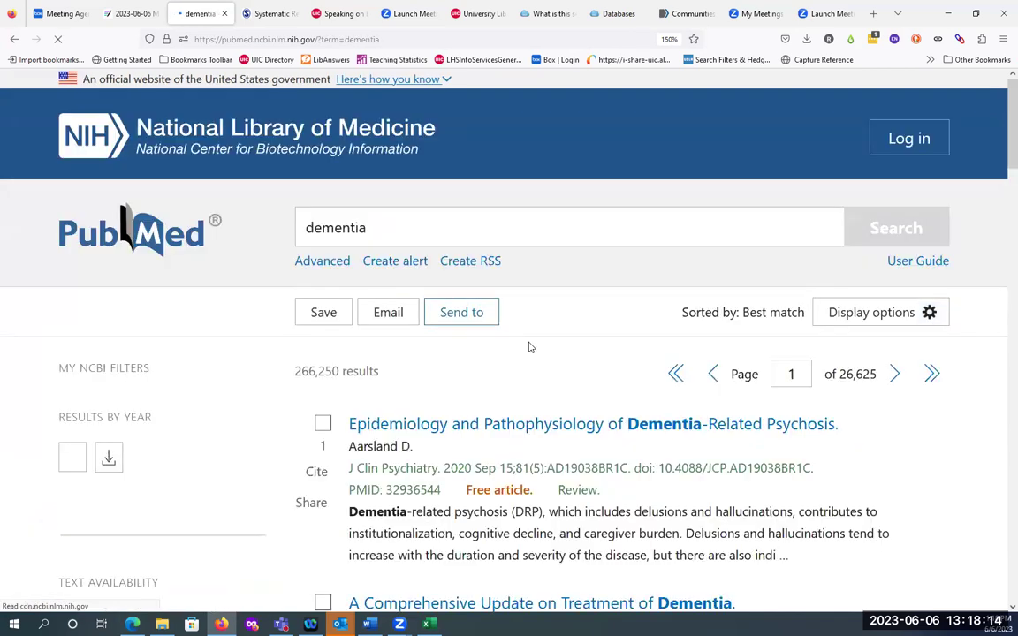
- Examine the full-text access buttons shown under each article in the dementia search results
scroll(530, 346, "down", 3)
scroll(530, 346, "up", 1)
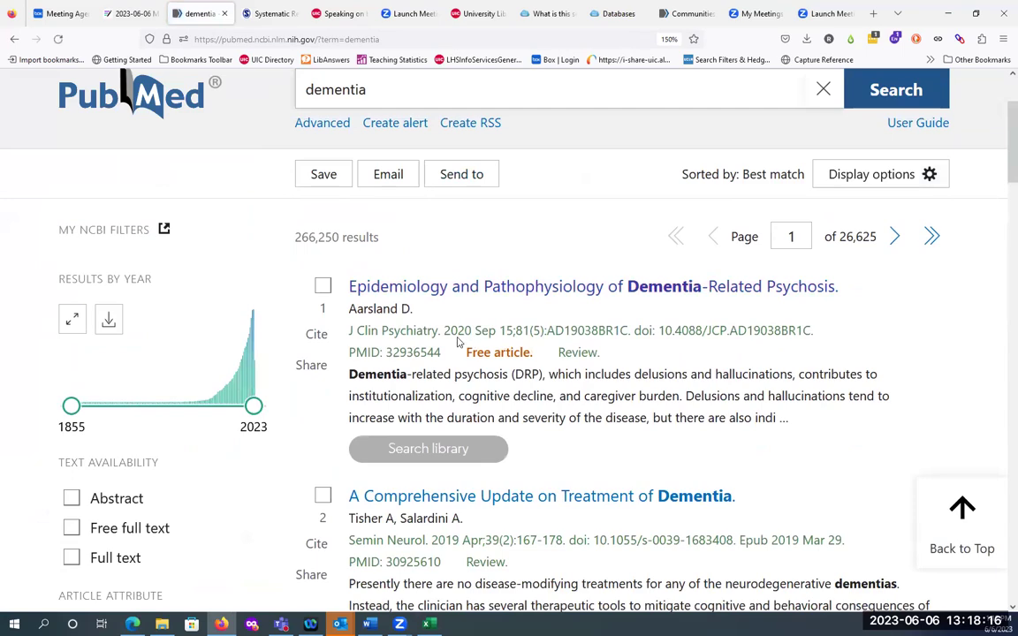
scroll(446, 232, "down", 3)
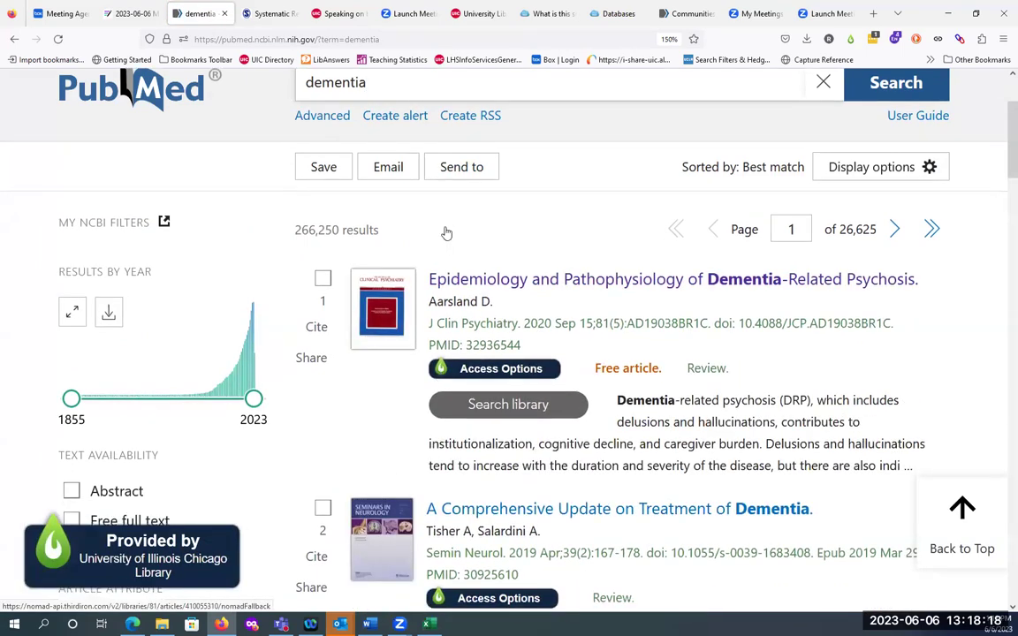
scroll(505, 447, "down", 3)
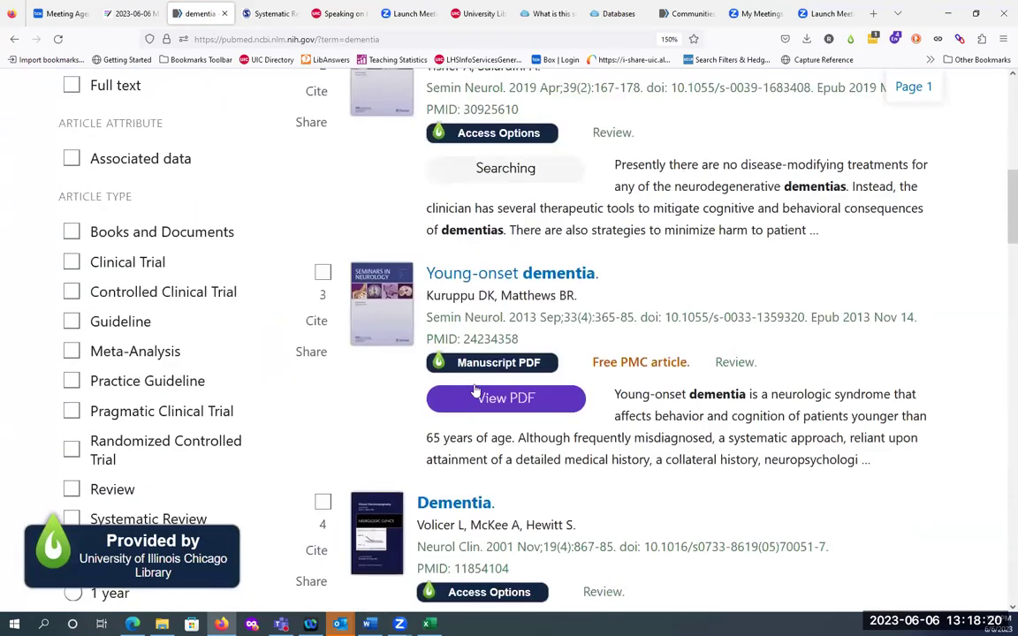
scroll(483, 292, "up", 5)
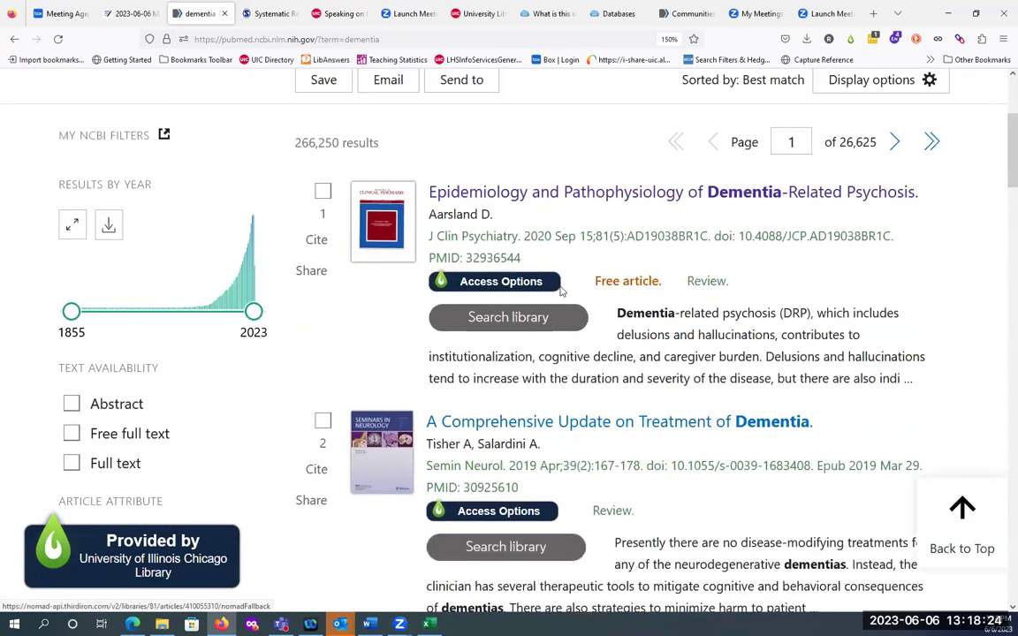
scroll(463, 290, "down", 3)
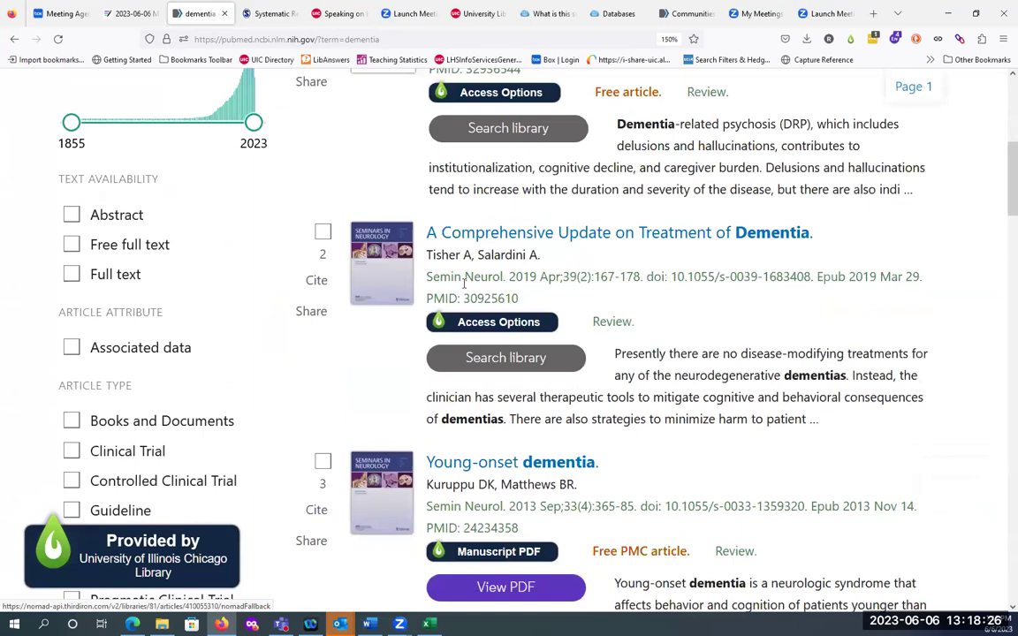
scroll(469, 250, "down", 8)
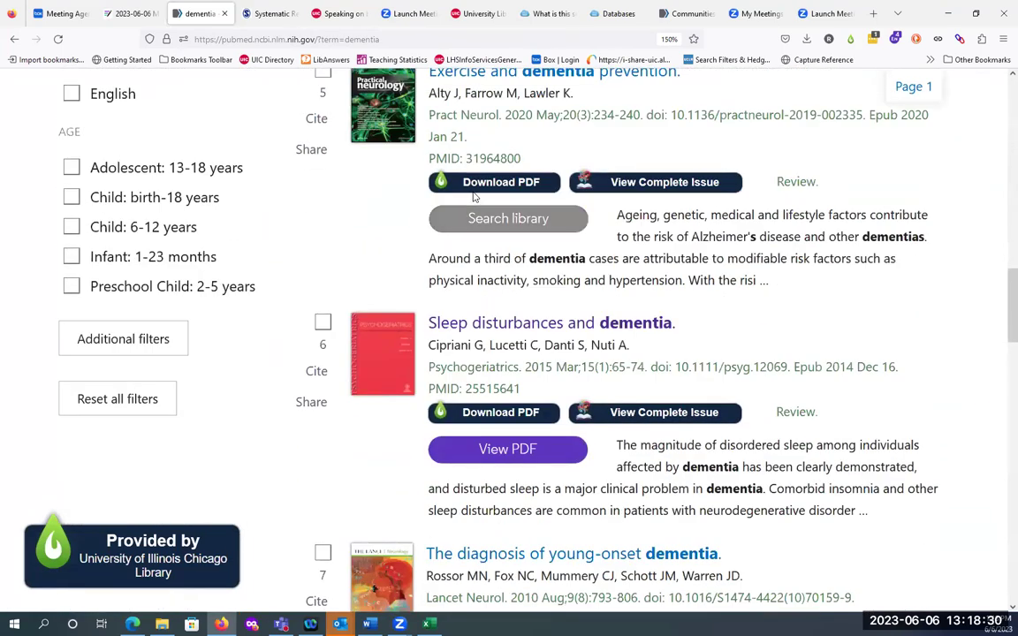
scroll(491, 389, "down", 2)
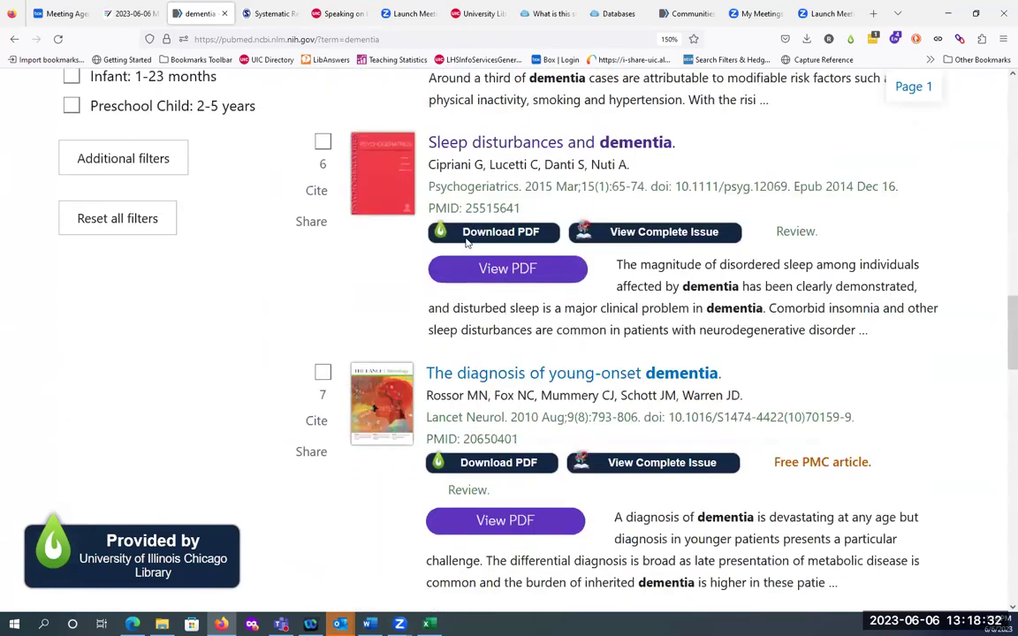
scroll(489, 315, "up", 1)
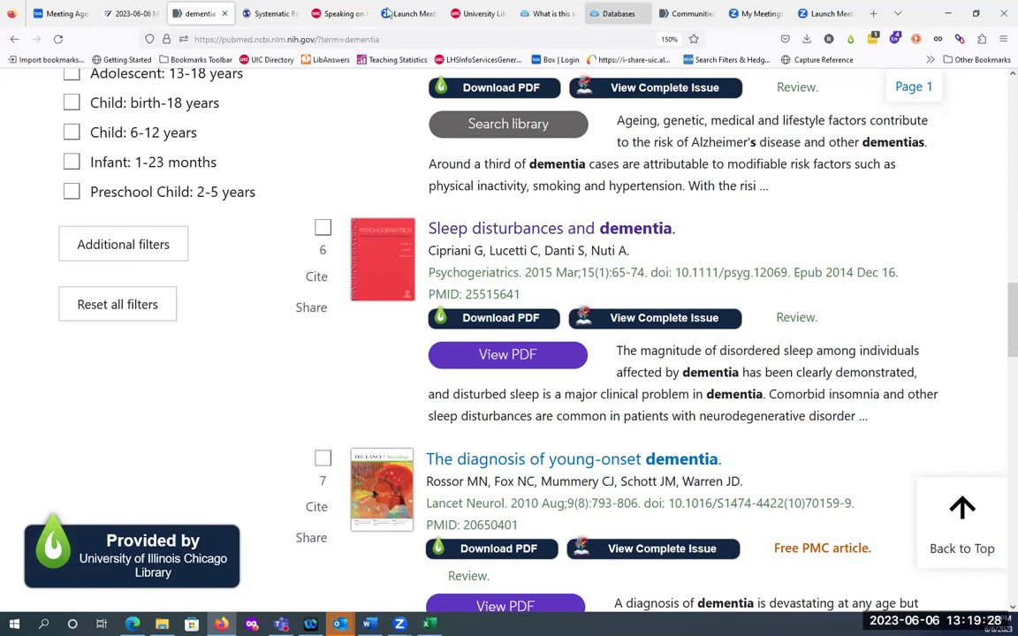
- Go to the UIC Library homepage in place of the Databases page and open BrowZine from it
left_click(619, 13)
scroll(167, 256, "up", 7)
left_click(167, 103)
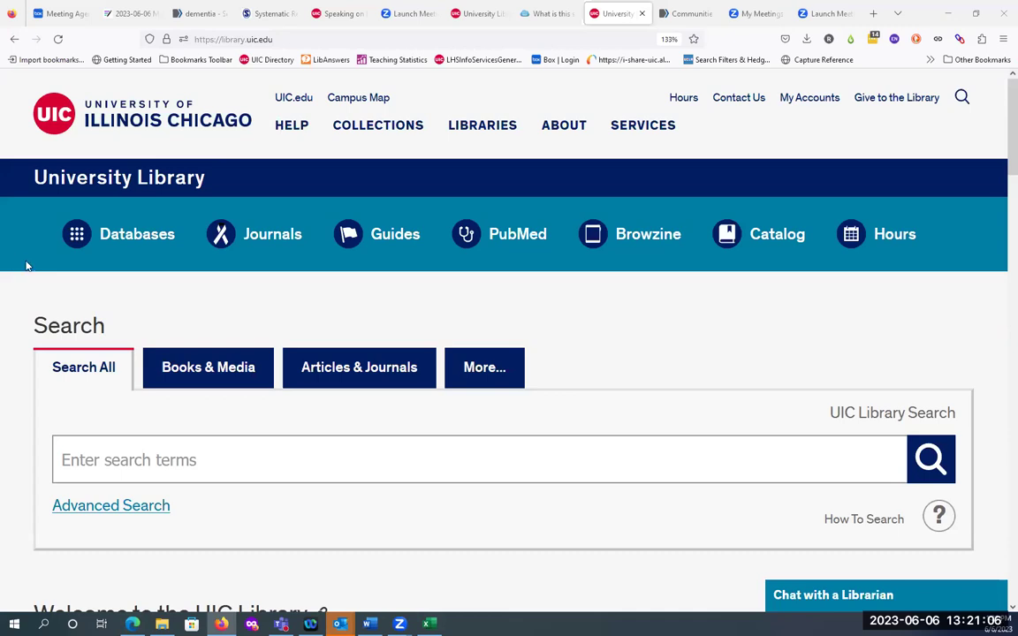
left_click(638, 241)
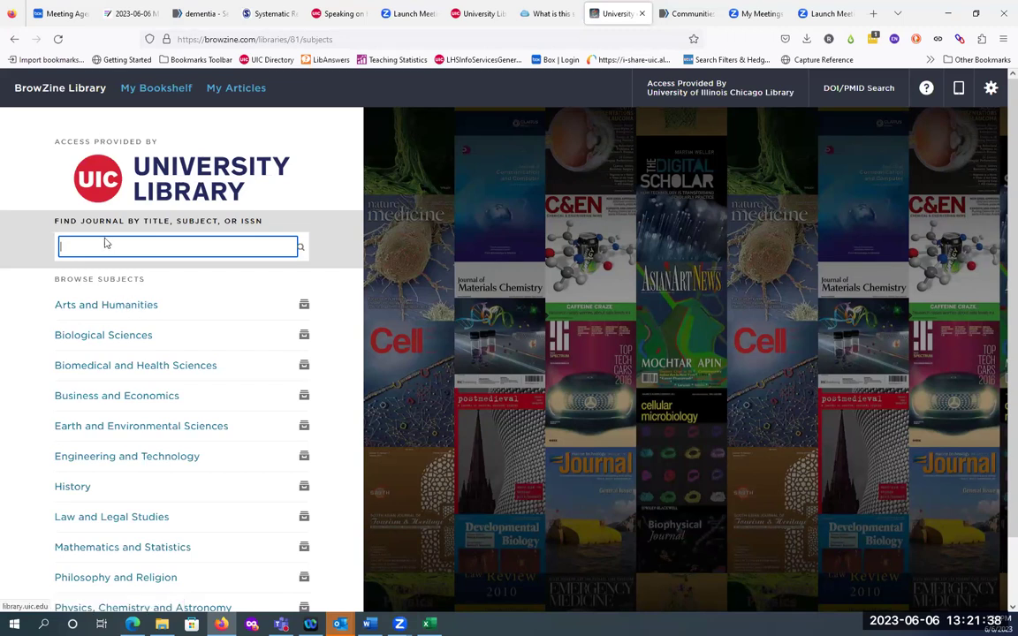
- Open the LibKey article lookup by DOI or PMID from BrowZine and return to the BrowZine subjects page
left_click(123, 371)
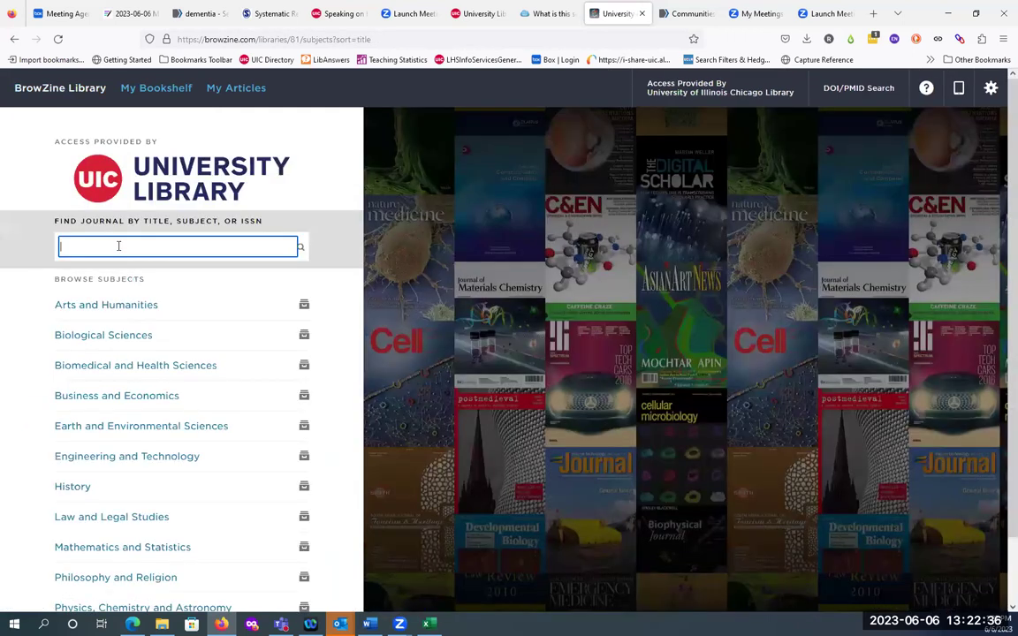
left_click(847, 92)
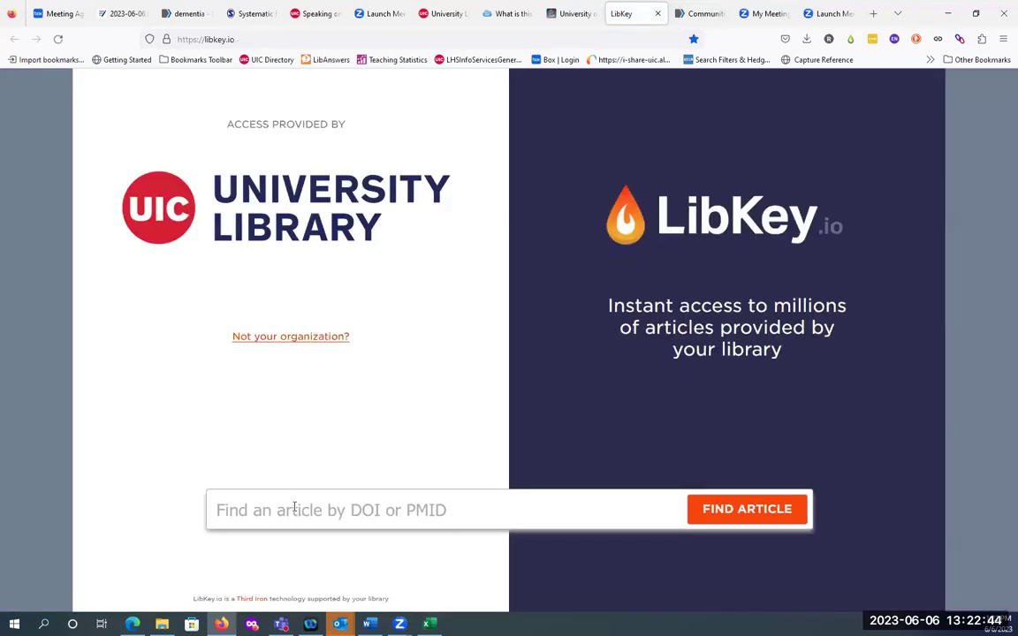
left_click(295, 510)
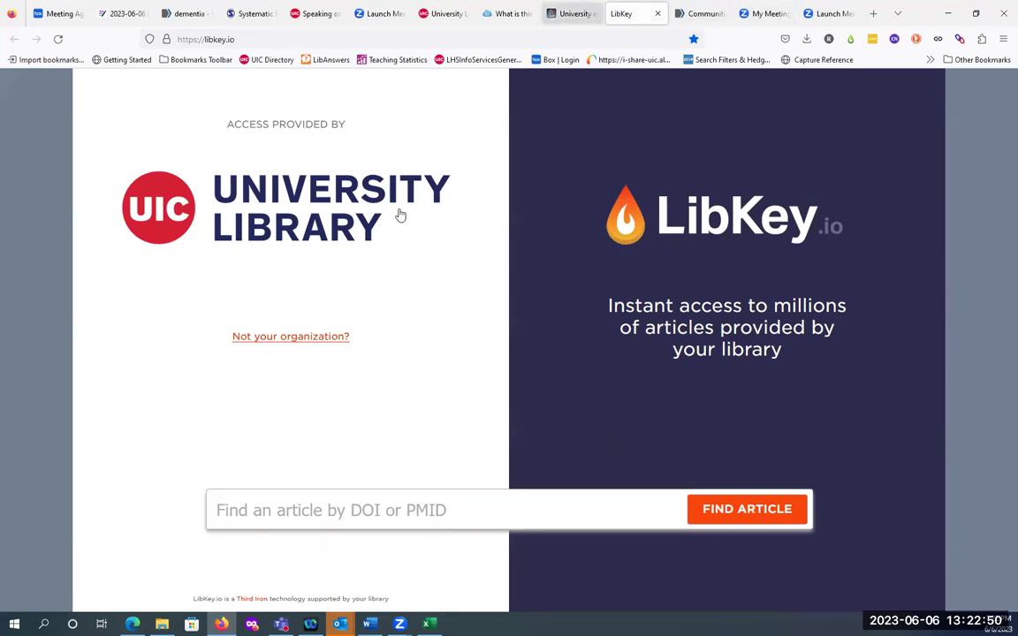
key("ctrl+shift+Tab")
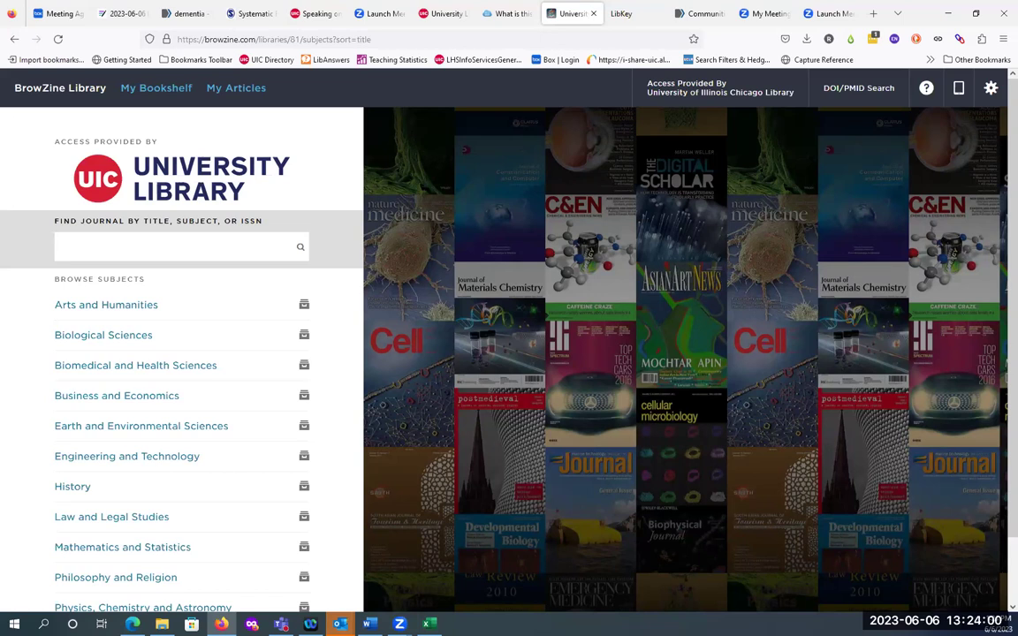
- Go to researchguides.uic.edu in place of BrowZine and expand the Nursing subject's list of guides
left_click(300, 40)
type("res")
key("Return")
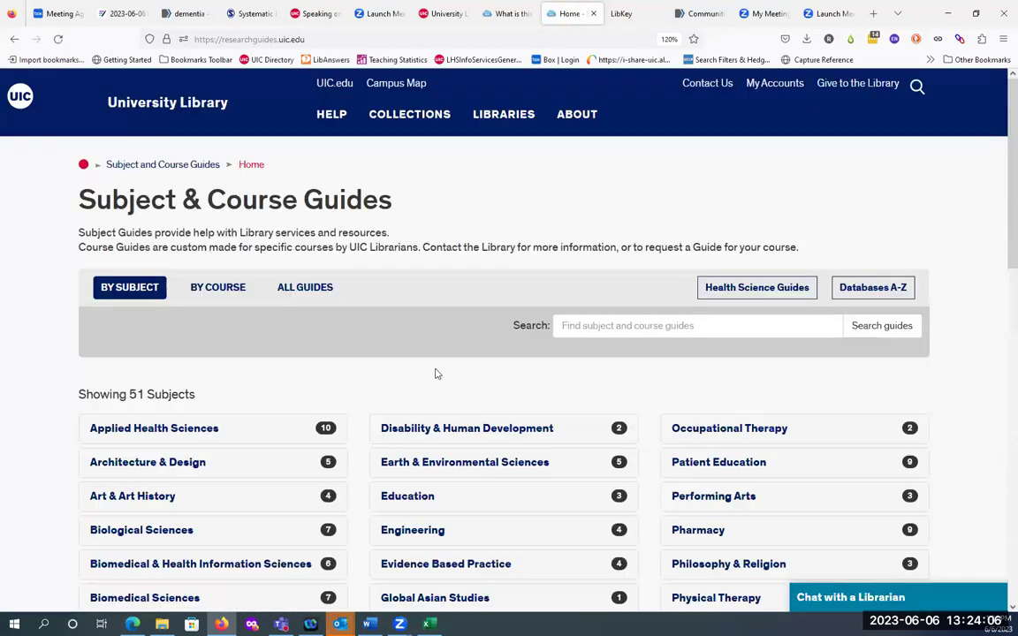
scroll(486, 419, "down", 5)
scroll(486, 420, "down", 2)
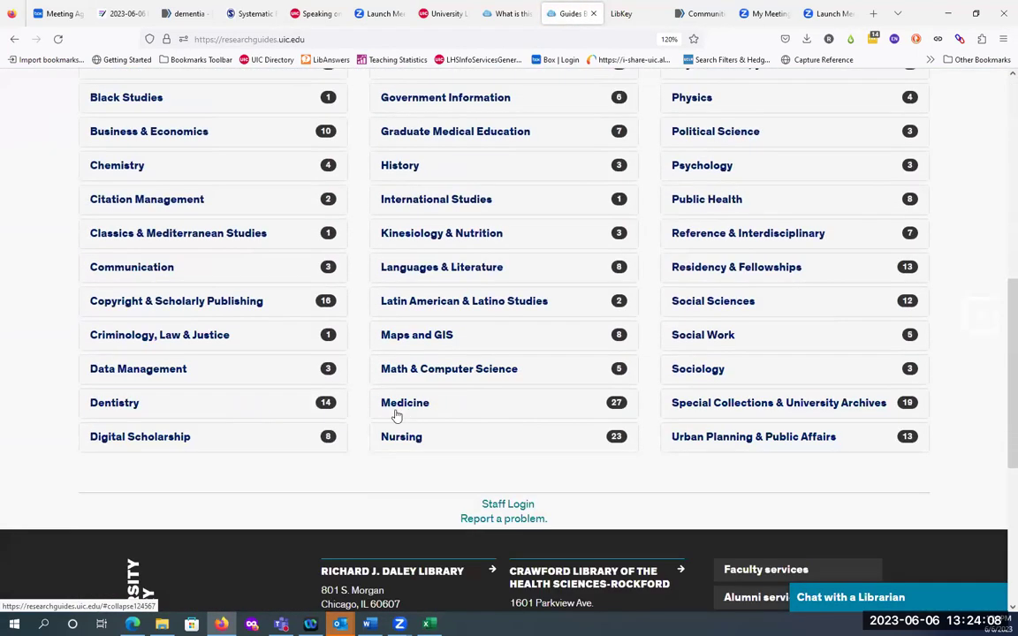
left_click(403, 440)
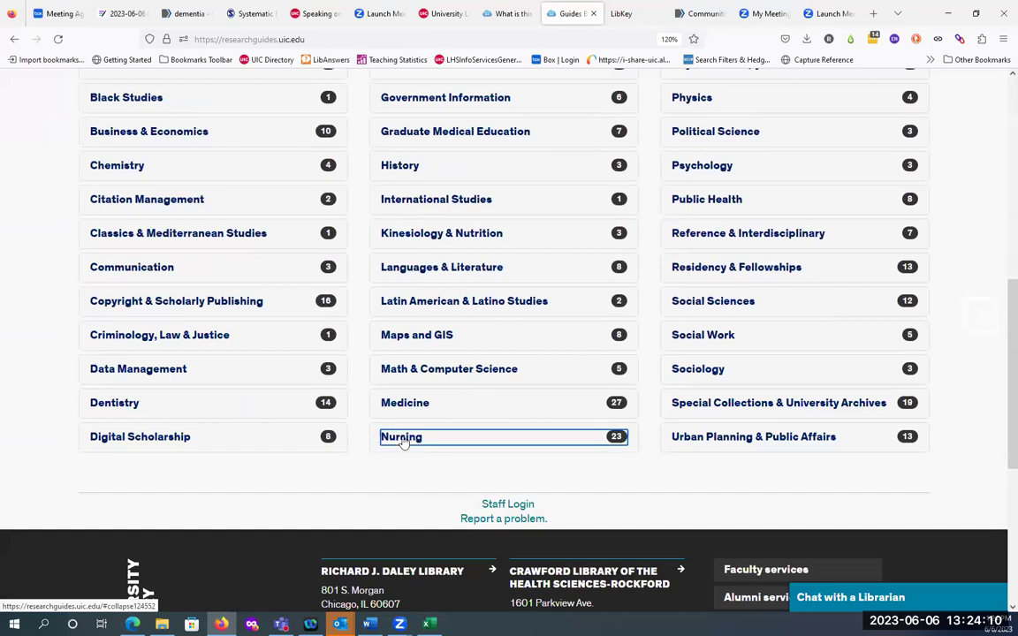
- Open the RefWorks and Other Citation Management Tools guide from the Nursing list and go to its EndNote page
left_click(430, 500)
left_click_drag(431, 500, 473, 523)
scroll(440, 522, "down", 6)
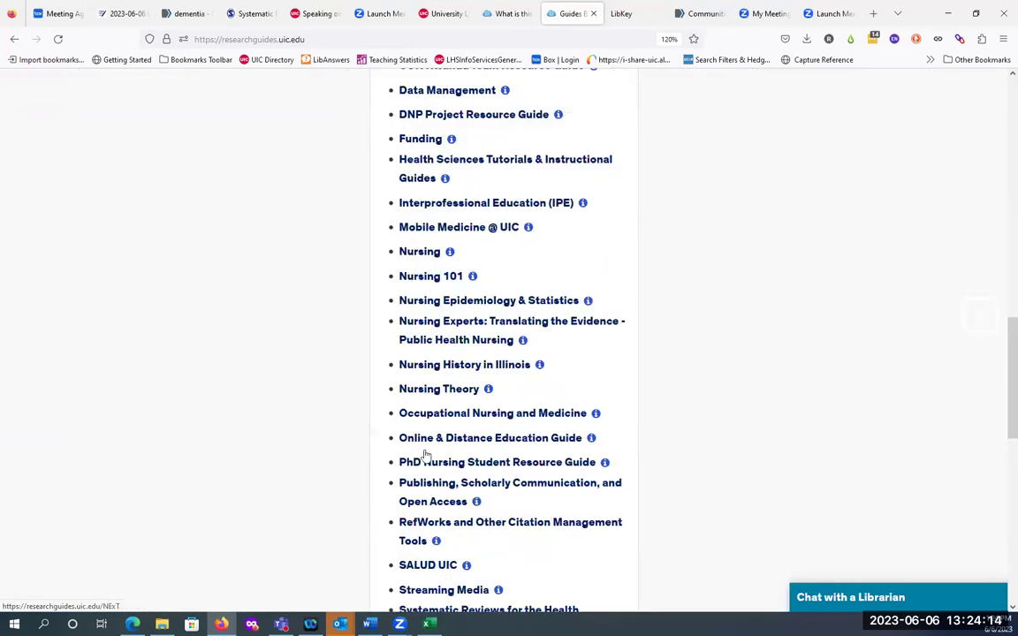
left_click(451, 529)
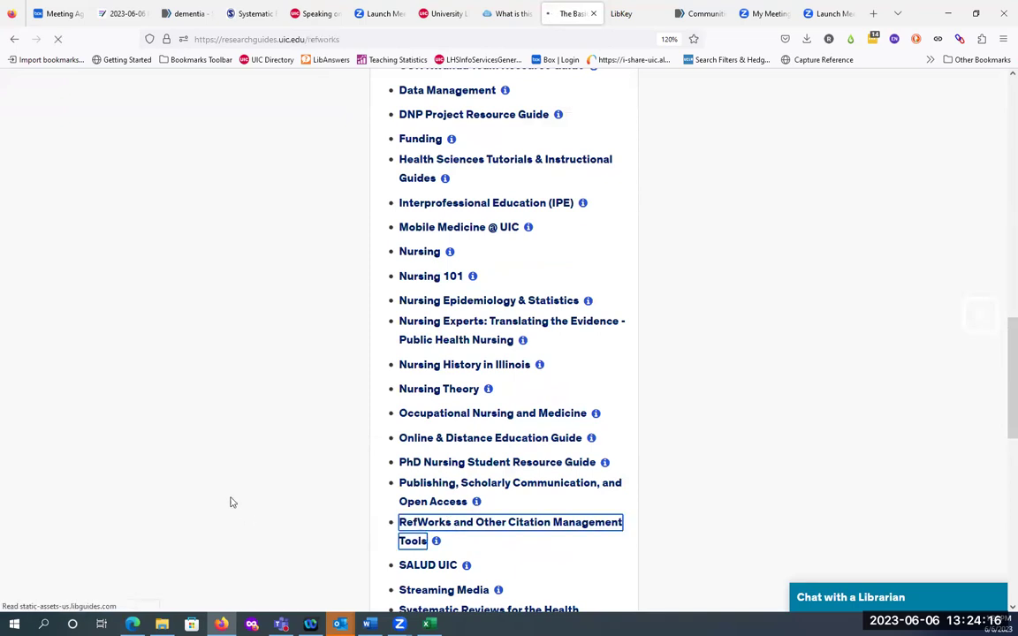
left_click(112, 422)
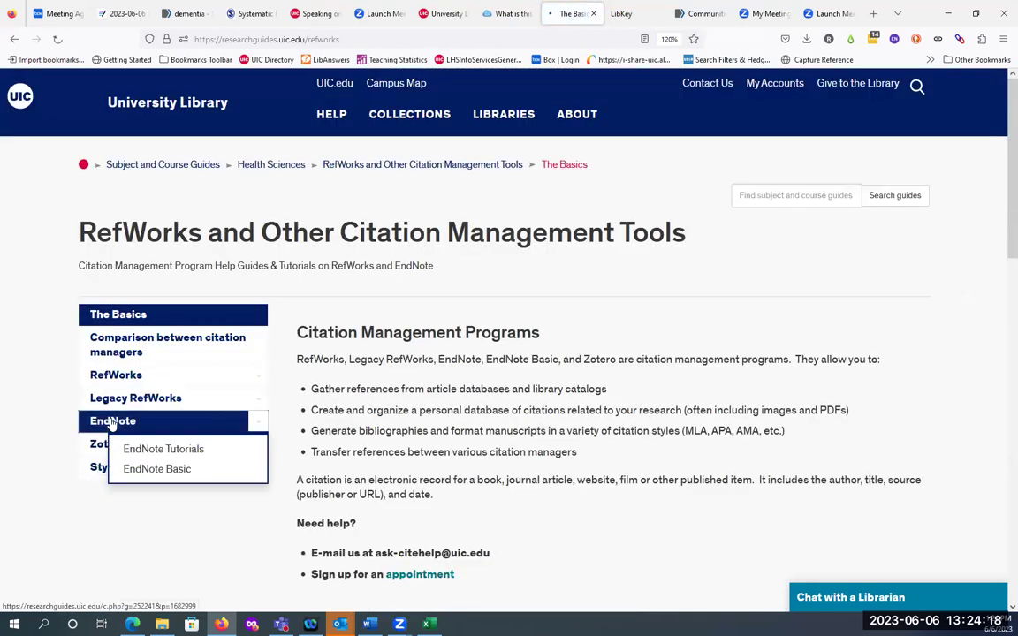
scroll(480, 398, "down", 4)
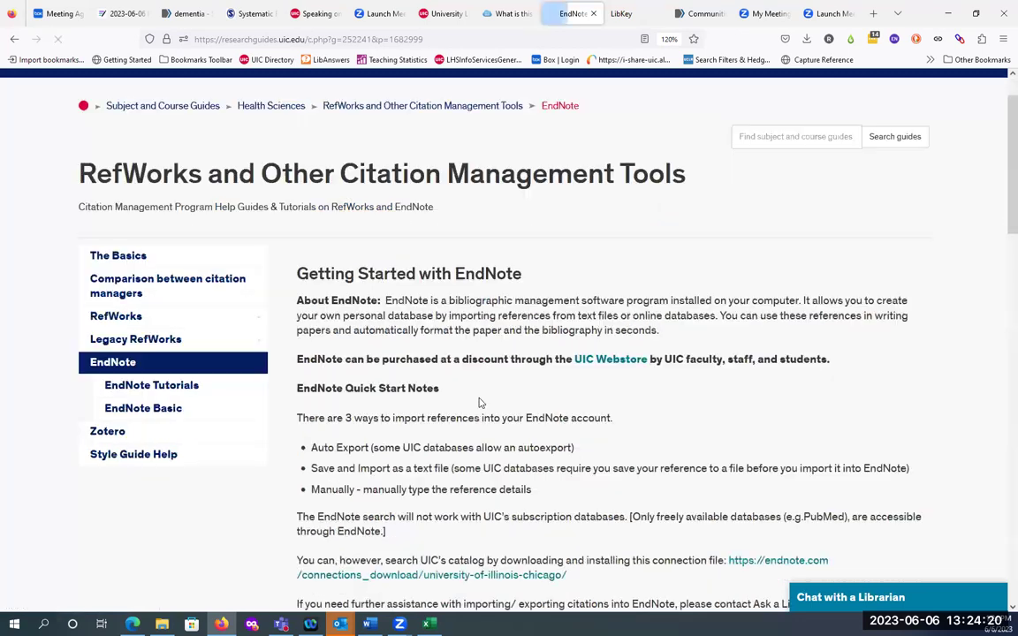
- Select the full web address of the EndNote guide page and switch away from the browser window
left_click(329, 40)
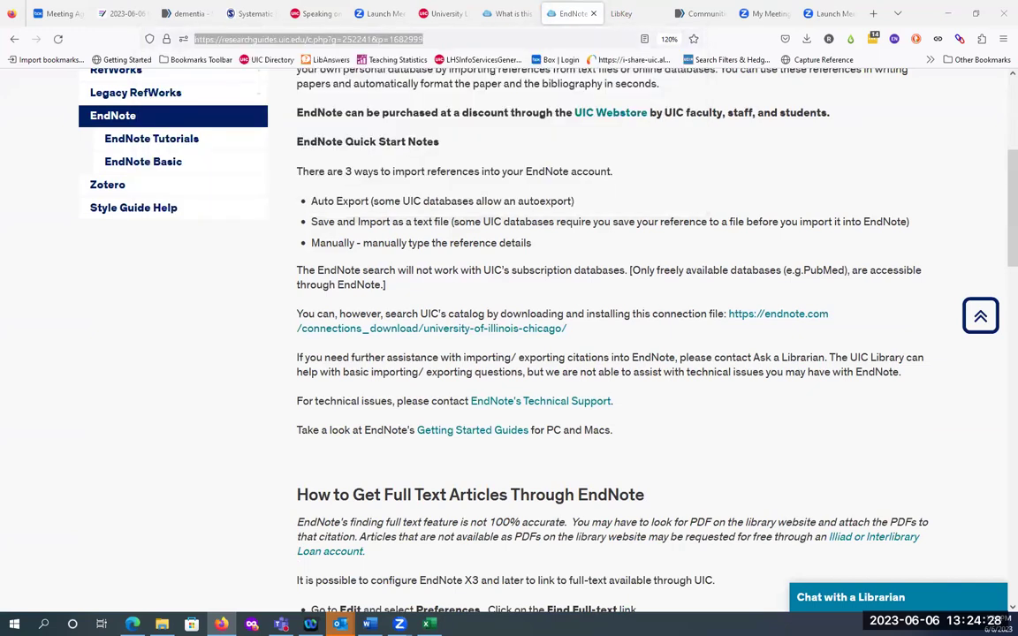
left_click(328, 275)
left_click(435, 39)
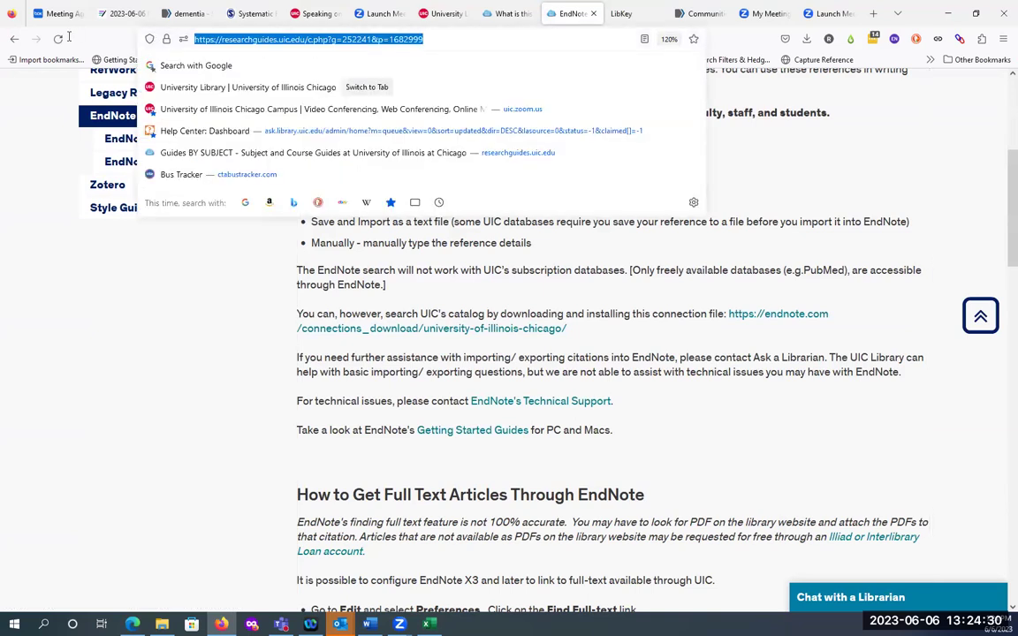
key("alt+Tab")
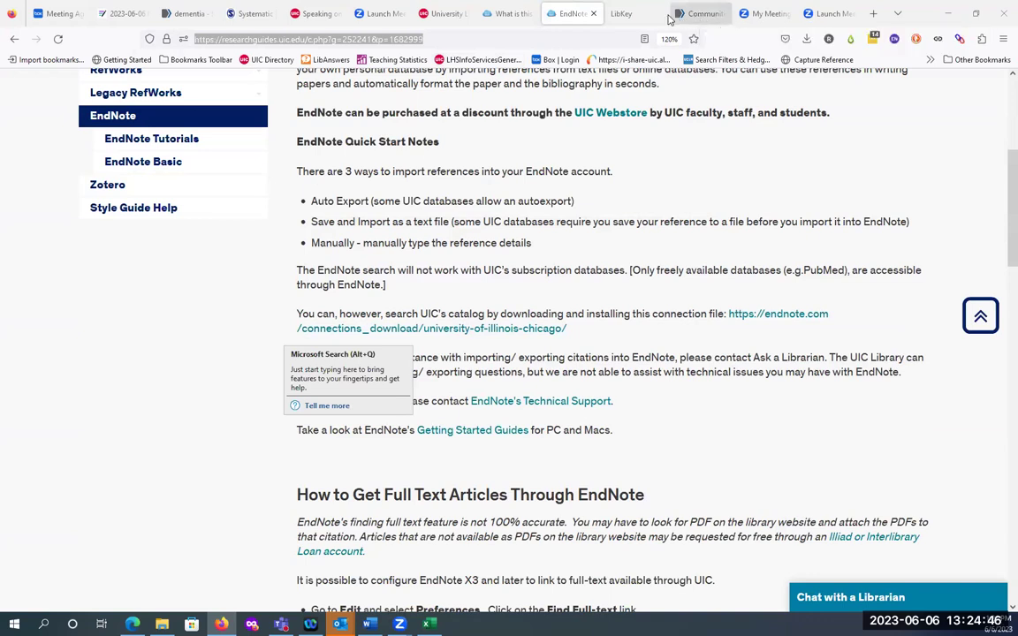
- Return to the PubMed dementia search results and examine the EndNote Click View PDF options under the articles
left_click(698, 15)
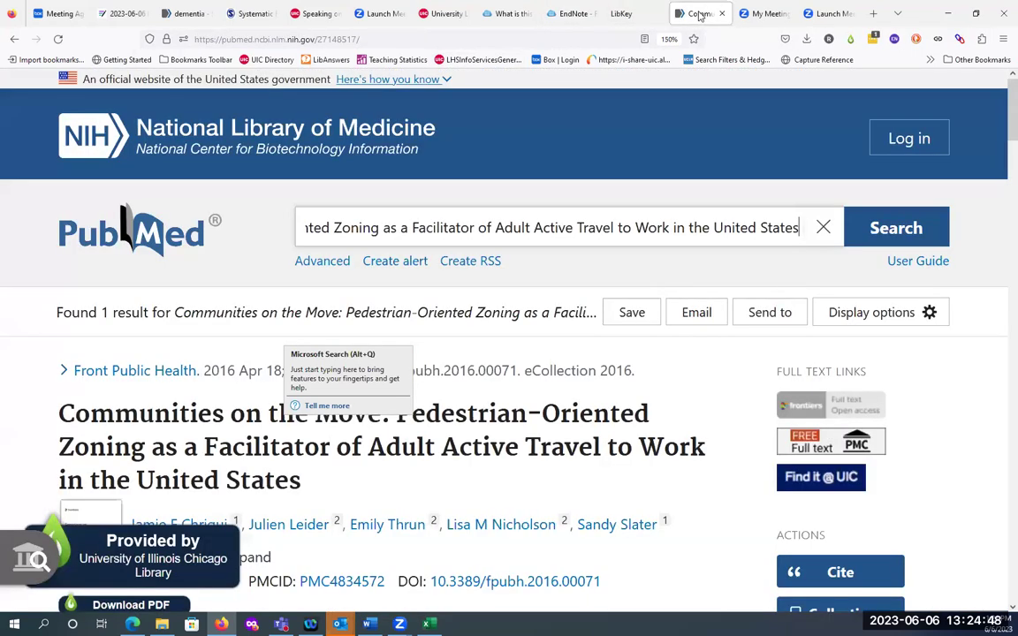
left_click(181, 14)
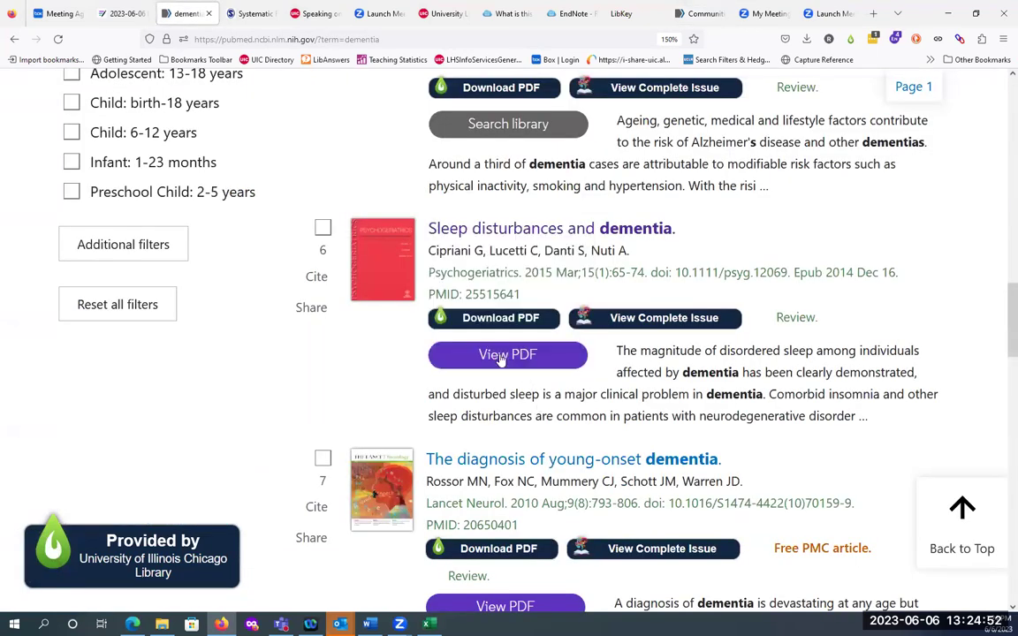
mouse_move(485, 357)
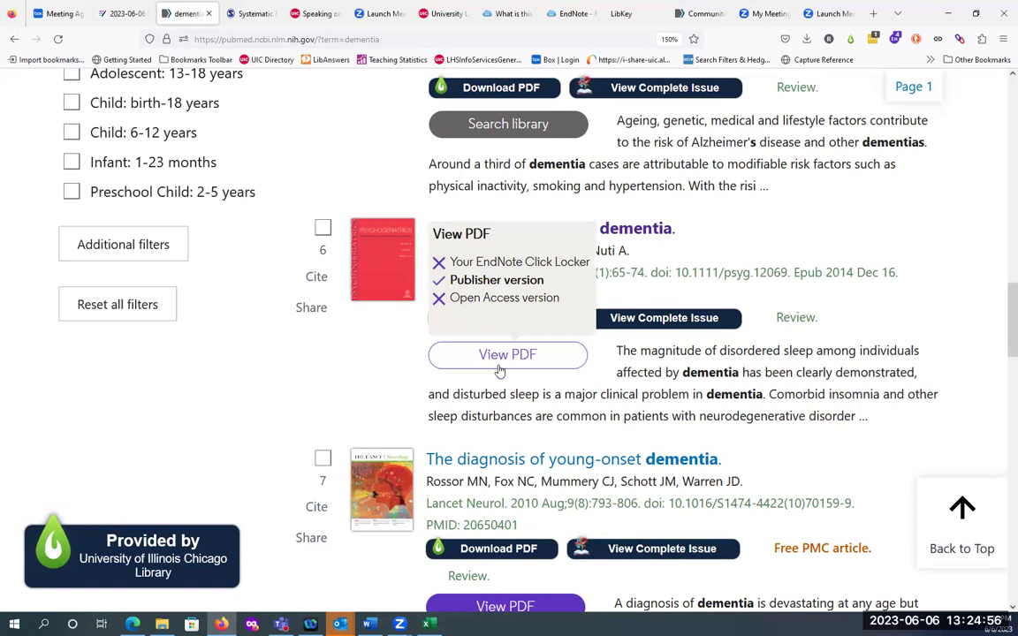
scroll(502, 369, "down", 2)
scroll(504, 400, "down", 3)
mouse_move(486, 329)
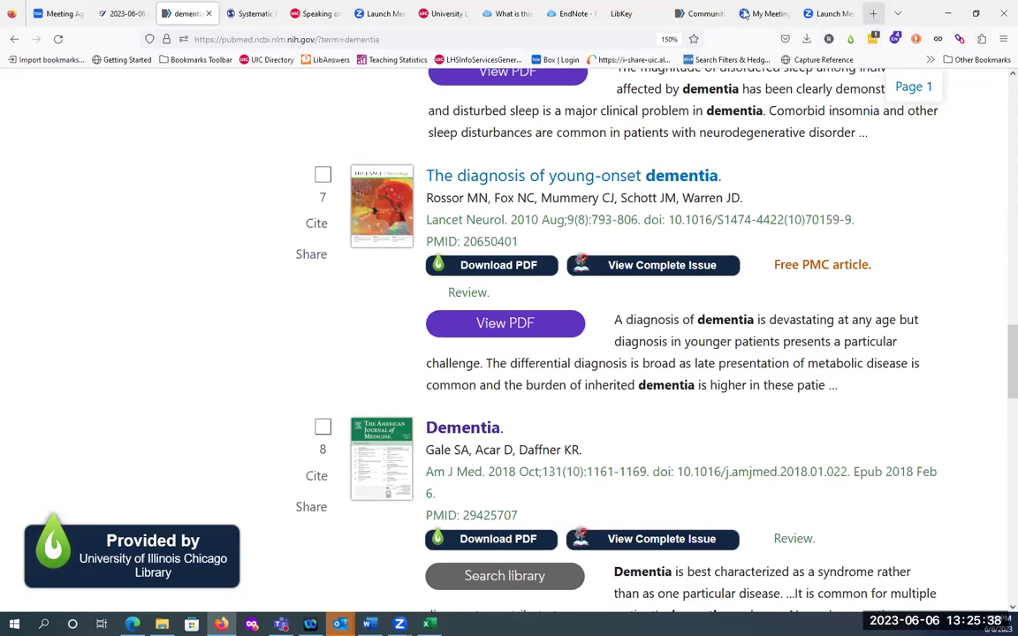
- Search the web for "endnote click" in a new browser tab and open the click.endnote.com result
key("ctrl+t")
left_click(273, 38)
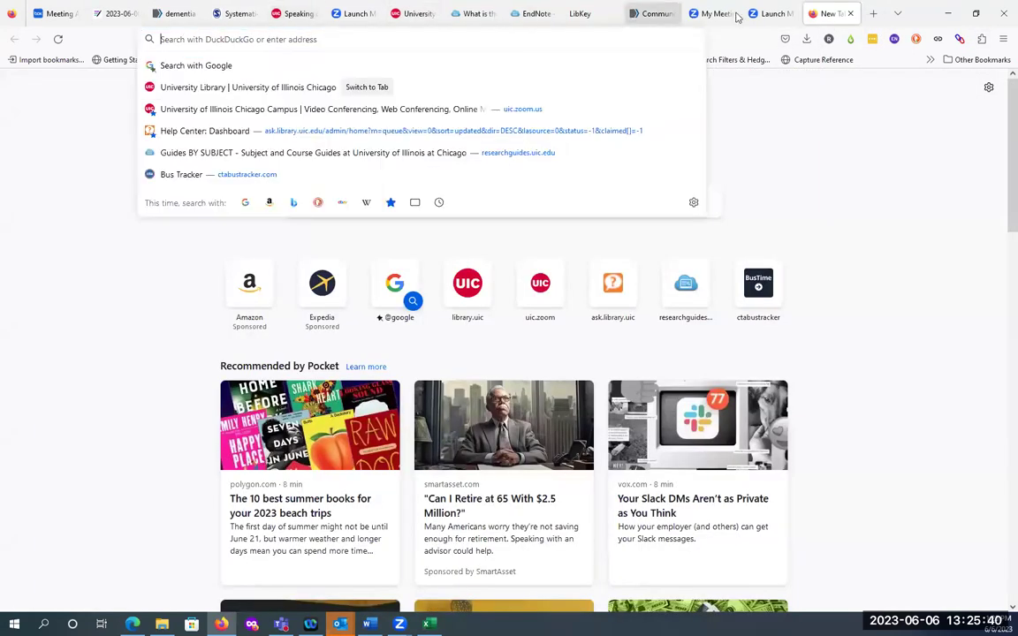
left_click(739, 129)
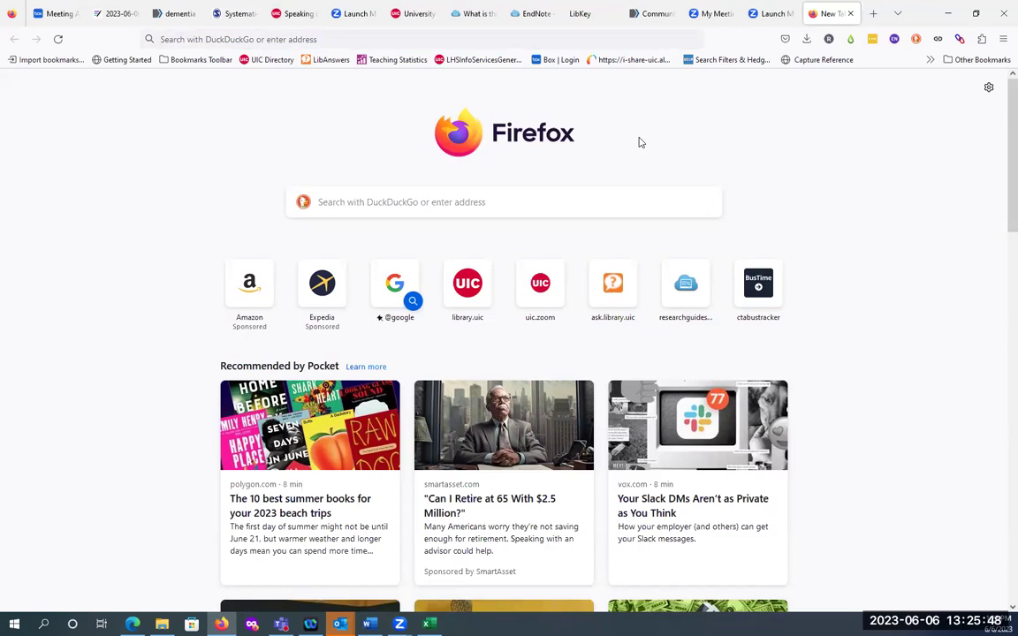
left_click(373, 40)
type("emd")
key("BackSpace")
key("BackSpace")
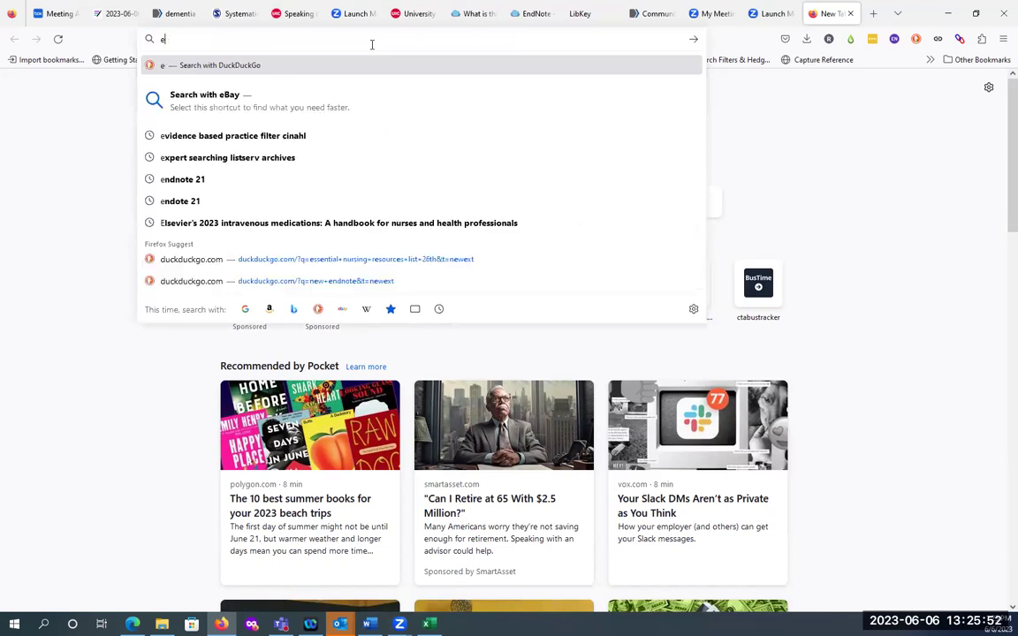
type("ndpte")
key("BackSpace")
key("BackSpace")
key("BackSpace")
type("ote")
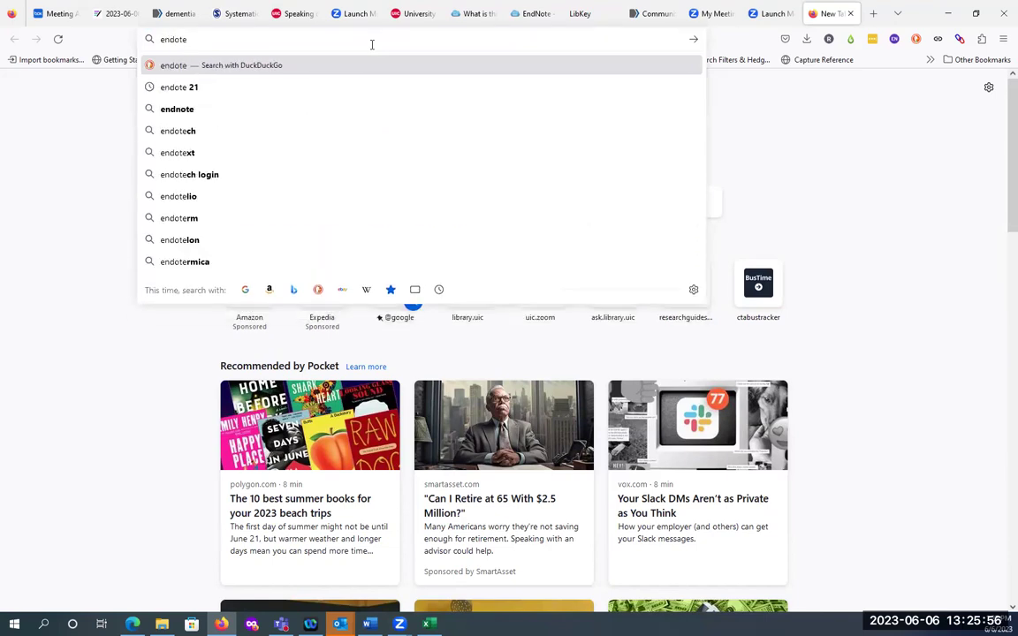
key("BackSpace")
key("BackSpace")
key("BackSpace")
type("note click")
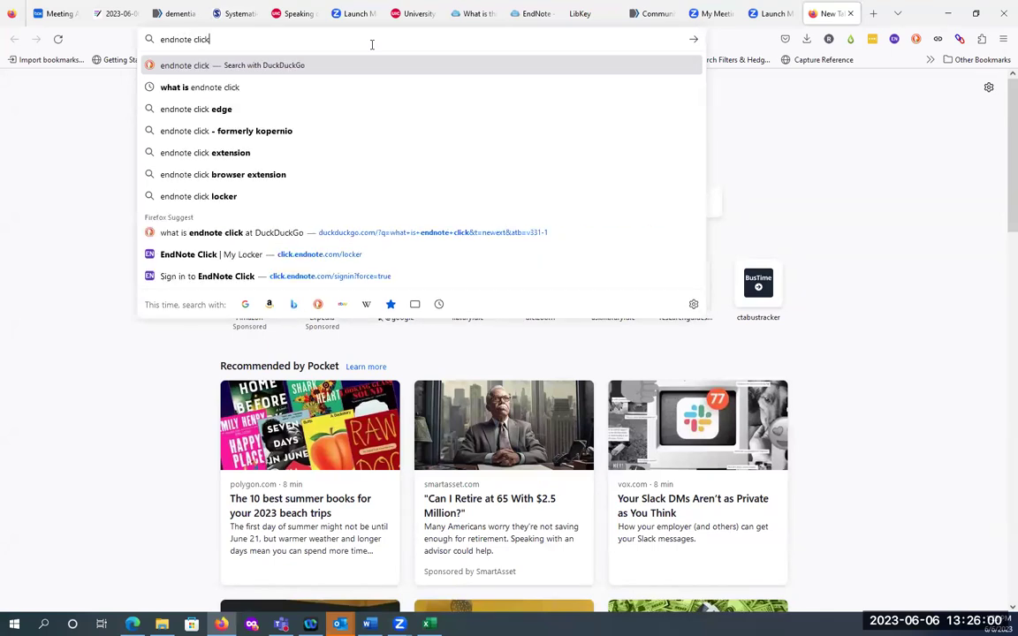
key("Return")
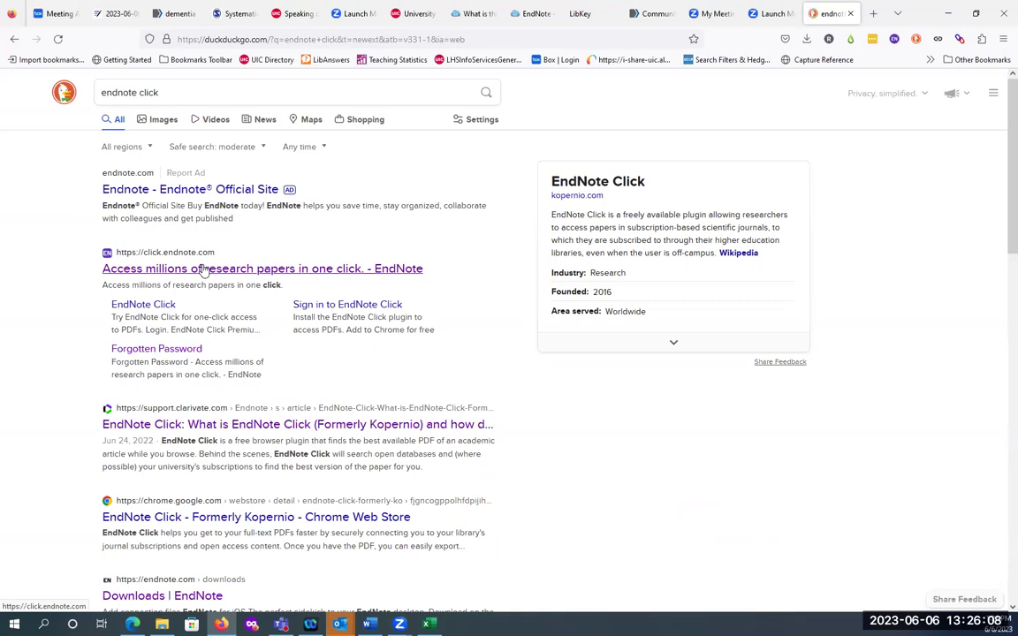
left_click(203, 270)
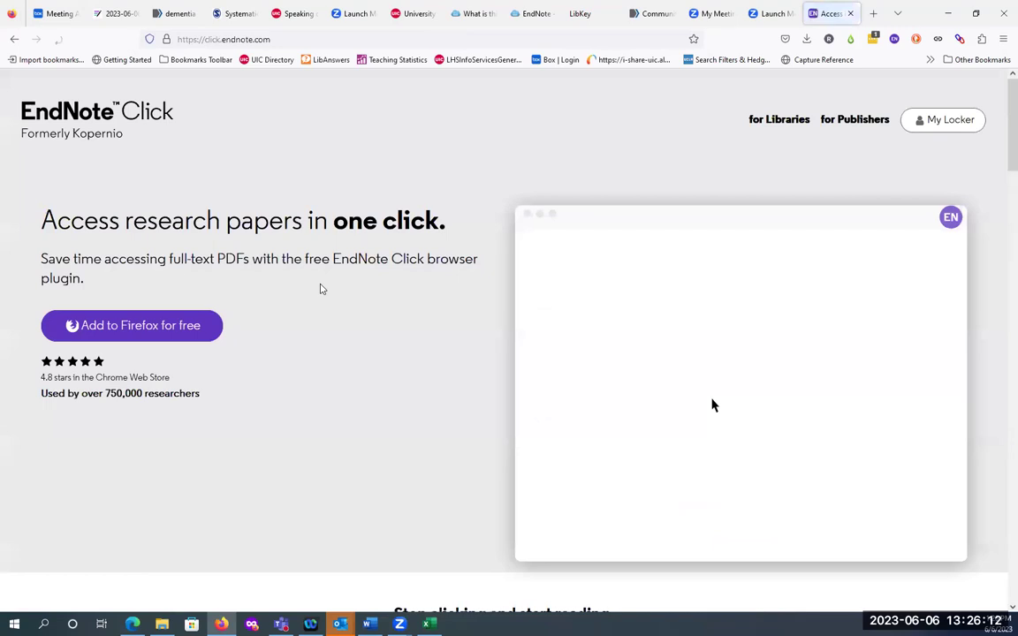
- Select the EndNote Click site's web address and examine the page's comparison of access with and without the plugin
left_click(239, 41)
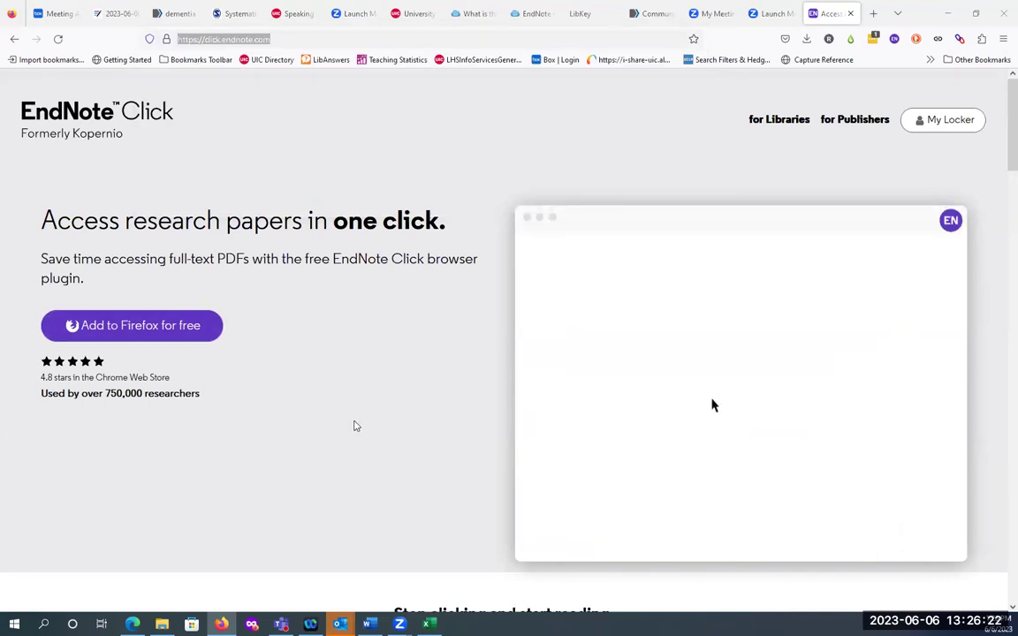
scroll(356, 426, "down", 4)
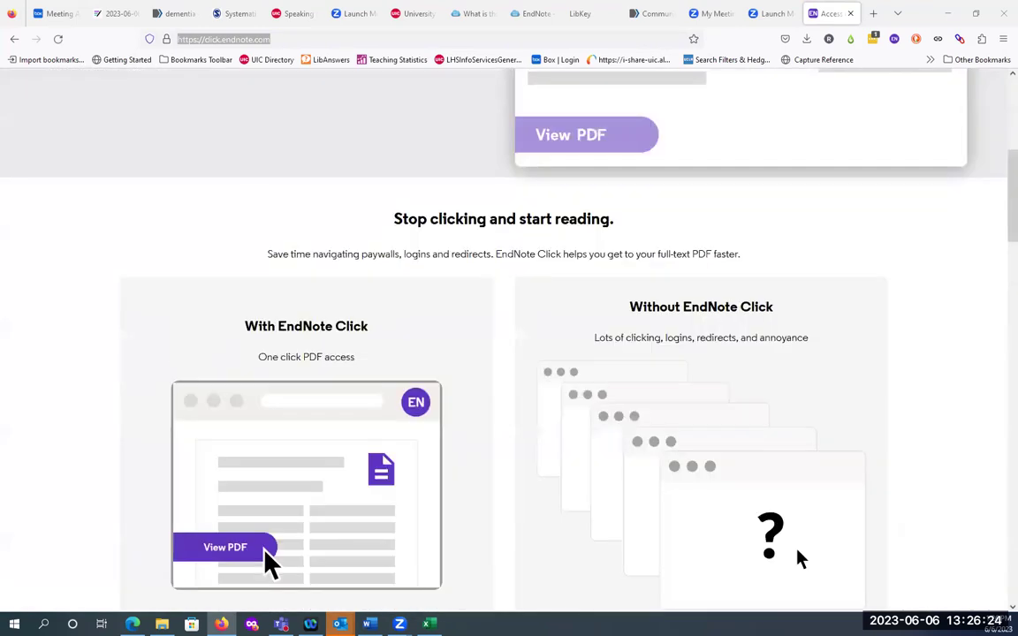
scroll(358, 426, "up", 2)
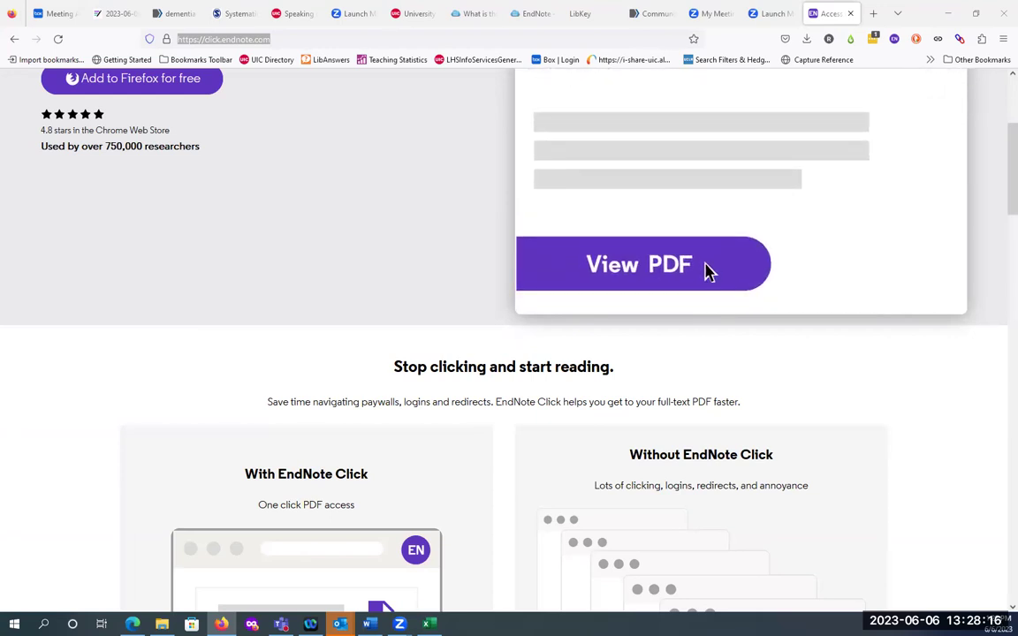
left_click(277, 274)
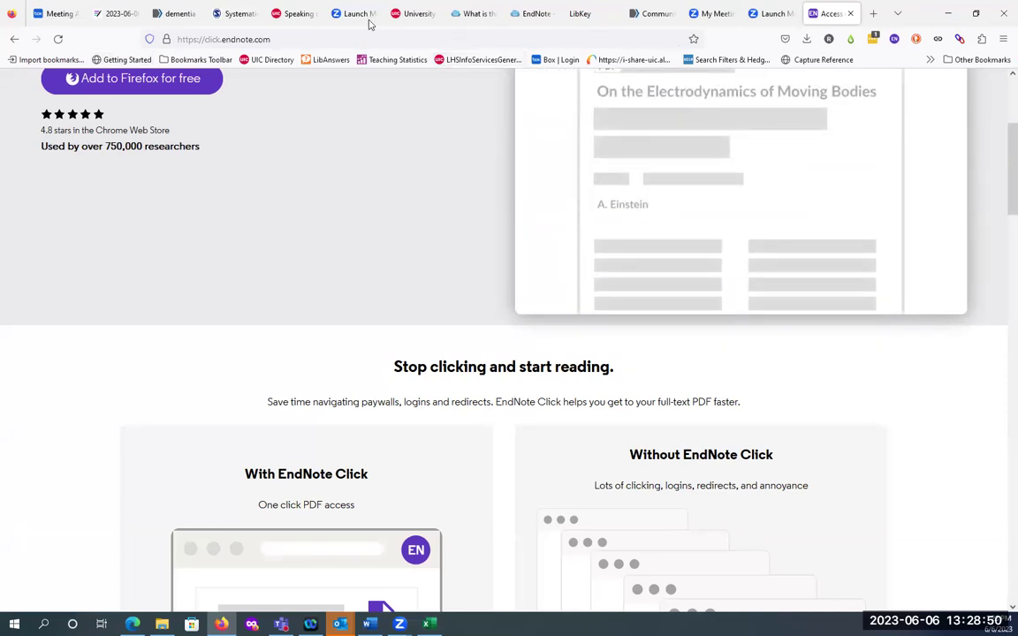
- Go to the UIC Library homepage, library.uic.edu, in place of the EndNote Click site
left_click(312, 44)
type("res")
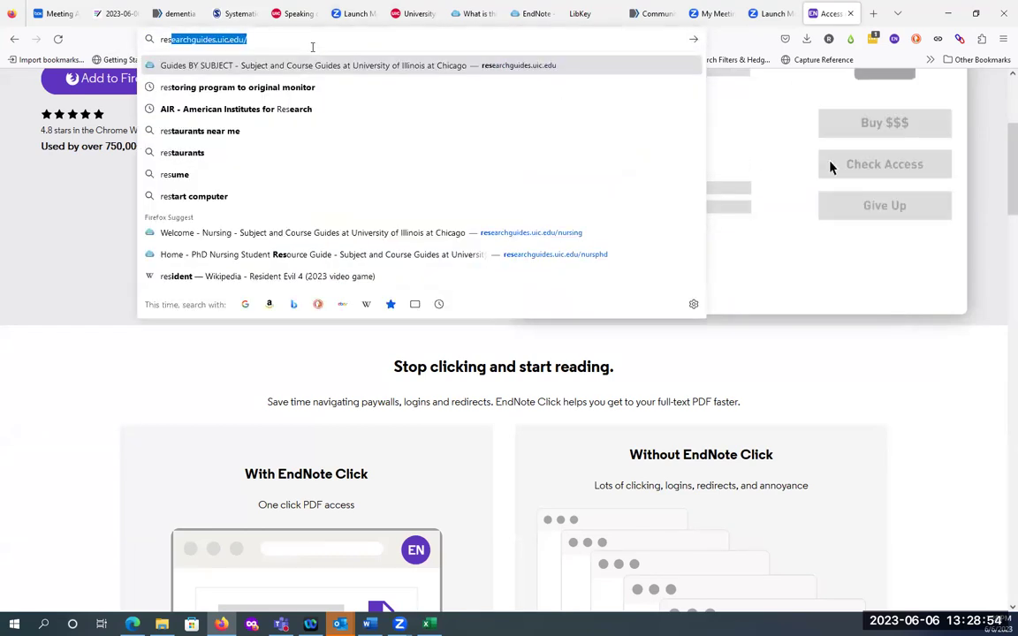
key("BackSpace")
key("BackSpace")
key("BackSpace")
key("BackSpace")
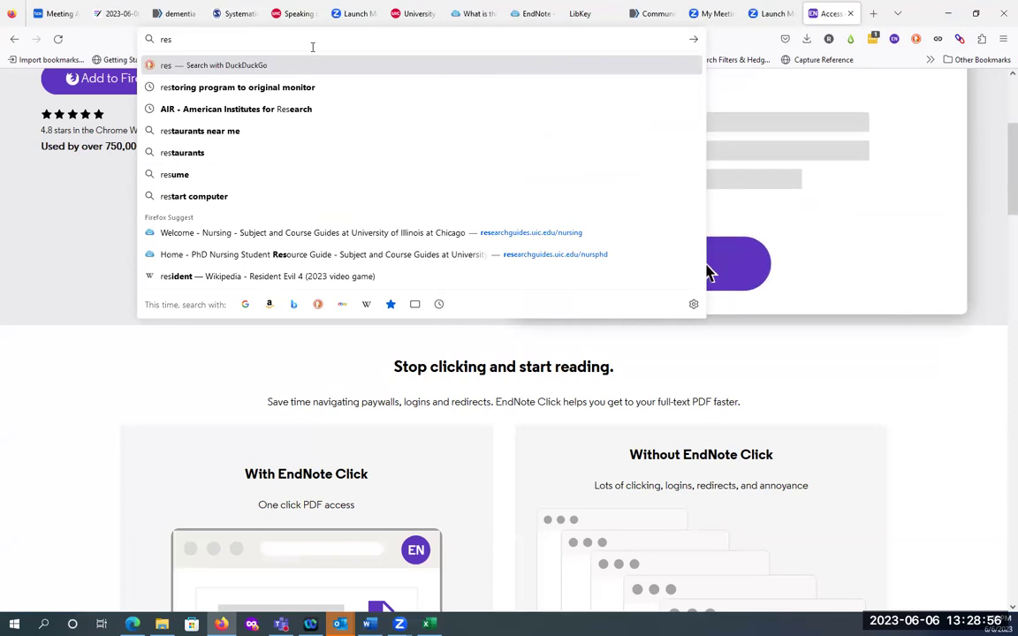
type("libr")
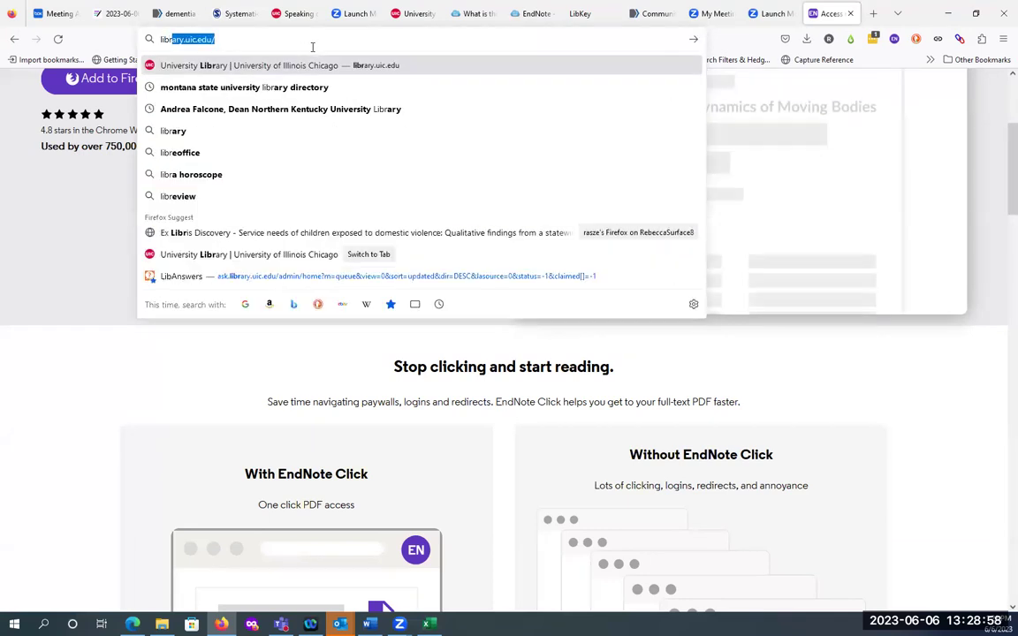
key("Return")
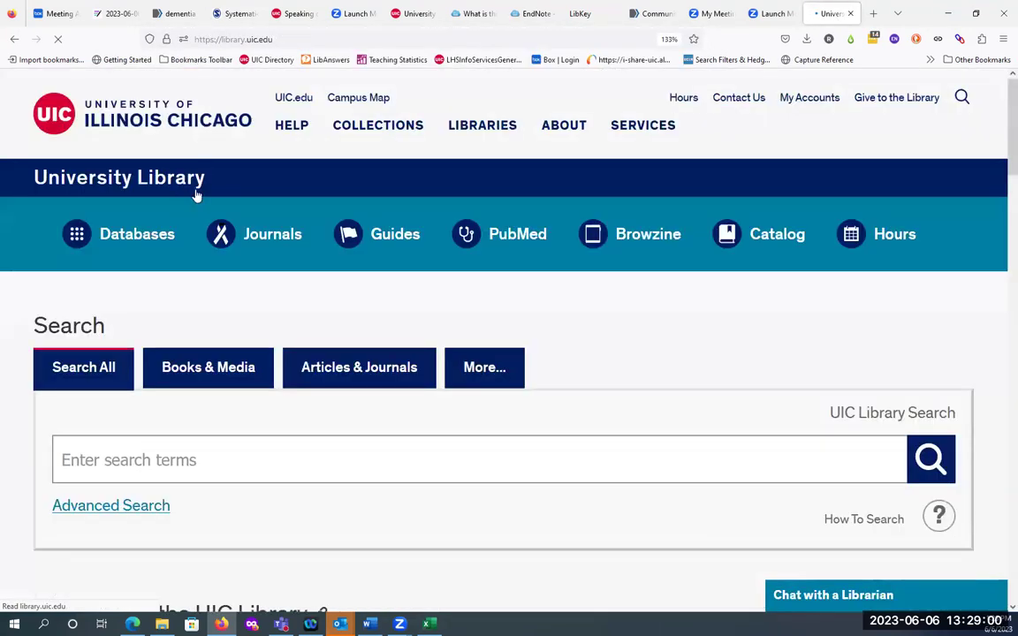
- Open the library's Databases list and filter it to the databases starting with D
left_click(121, 236)
left_click(141, 355)
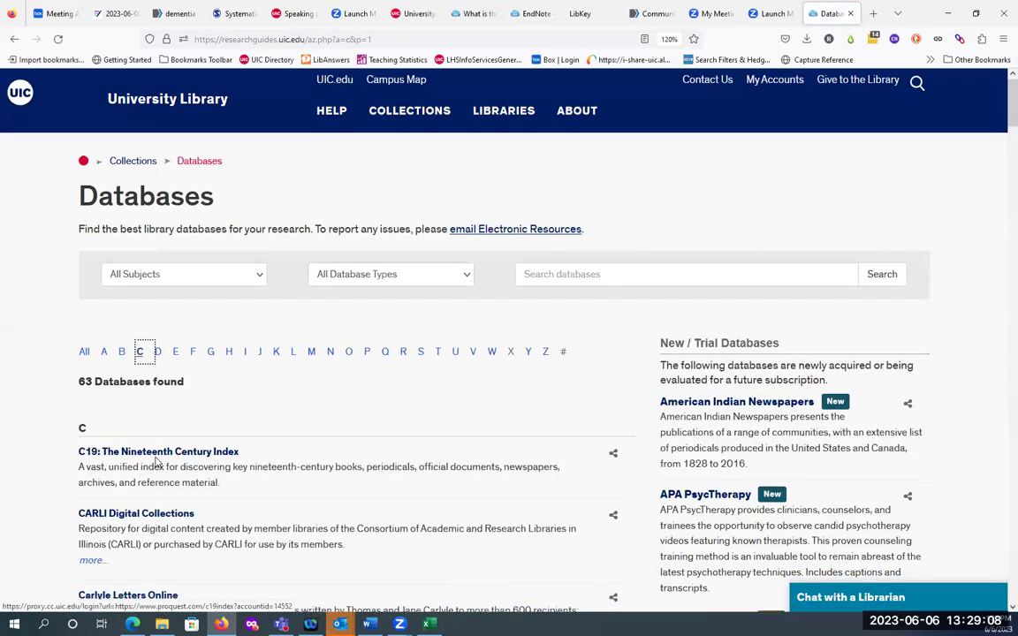
scroll(158, 397, "down", 4)
scroll(168, 265, "up", 3)
left_click(158, 279)
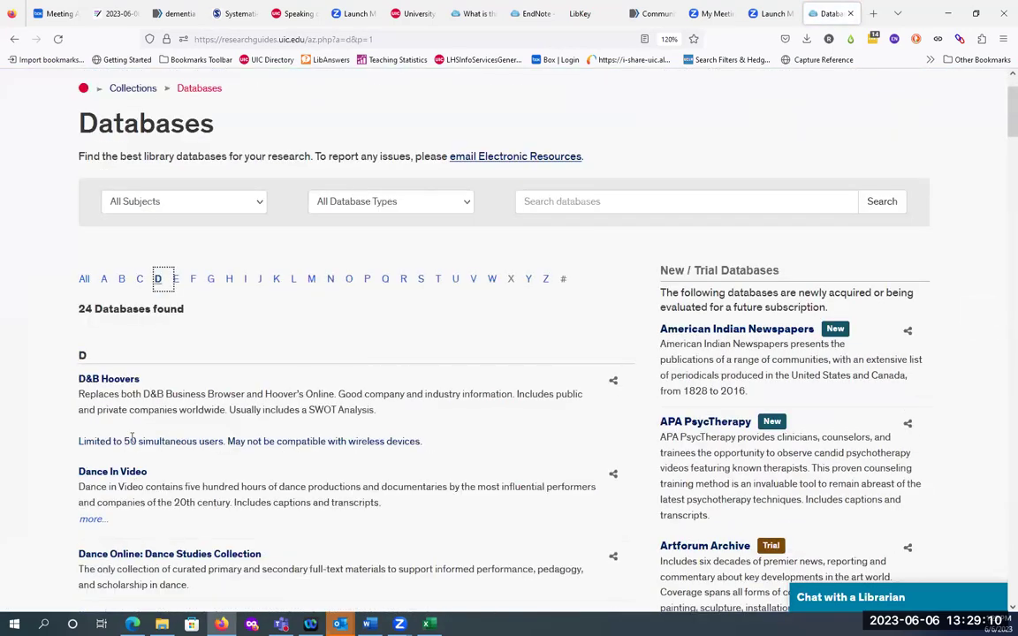
- Open the Dissertations & Theses @ Big Ten Academic Alliance database in a new browser tab and switch to that tab
scroll(133, 442, "down", 7)
scroll(135, 476, "down", 6)
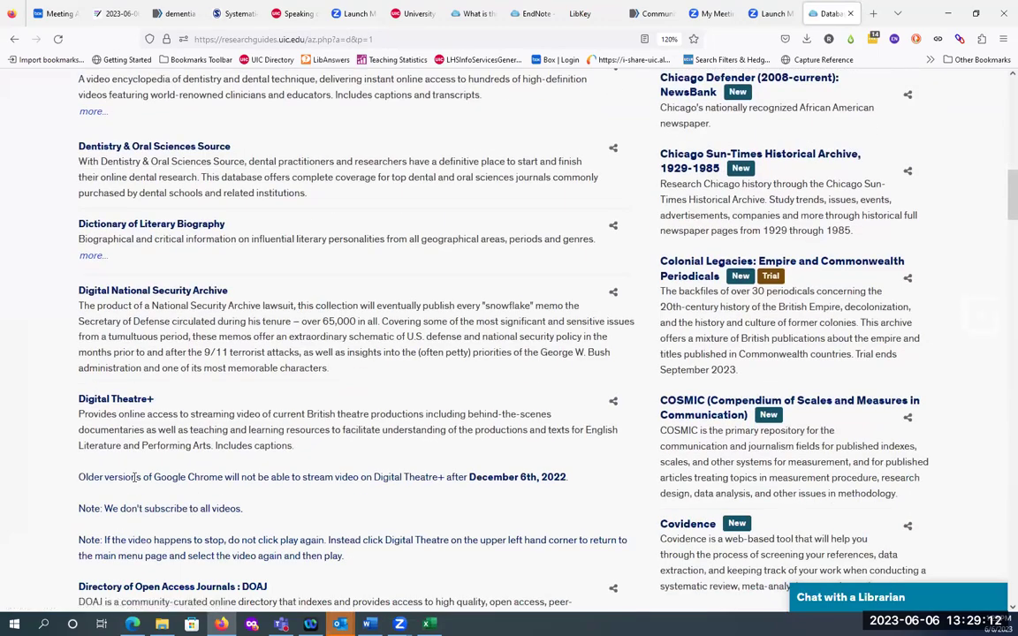
scroll(135, 477, "down", 1)
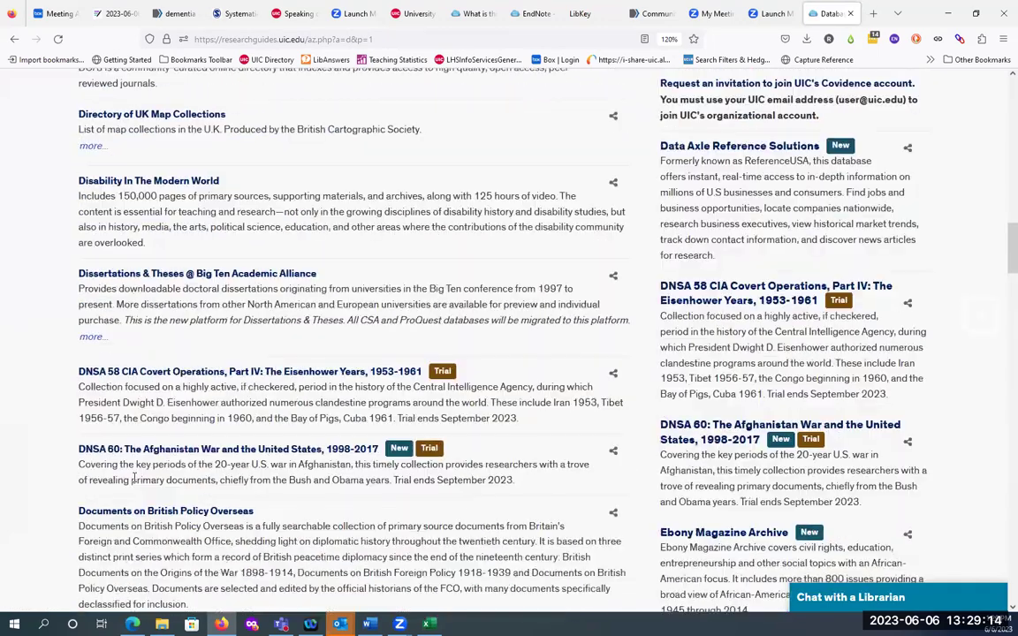
scroll(168, 300, "up", 1)
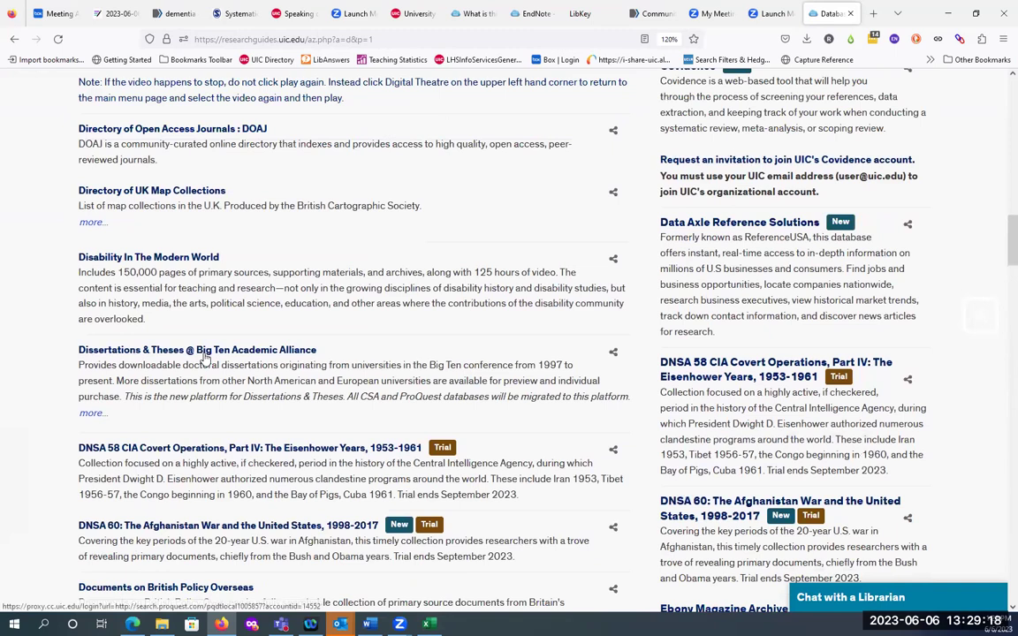
right_click(204, 357)
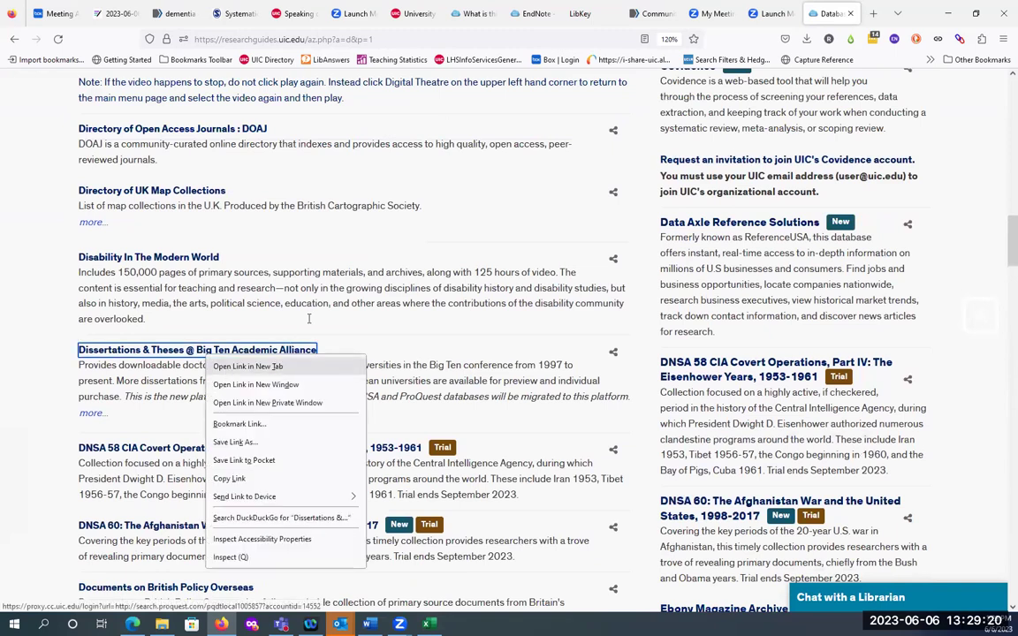
left_click(240, 366)
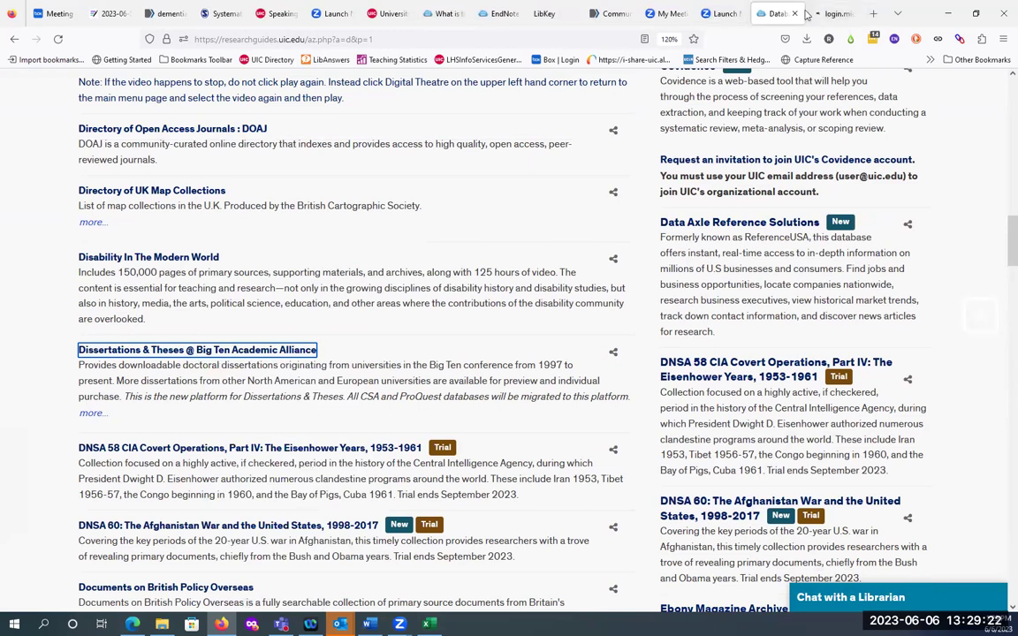
left_click(826, 13)
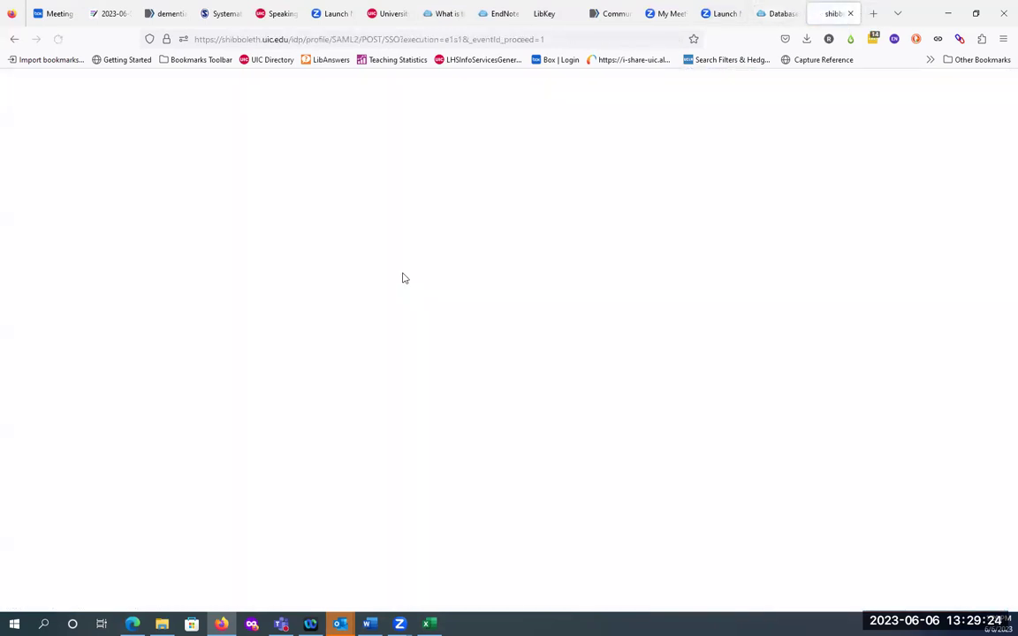